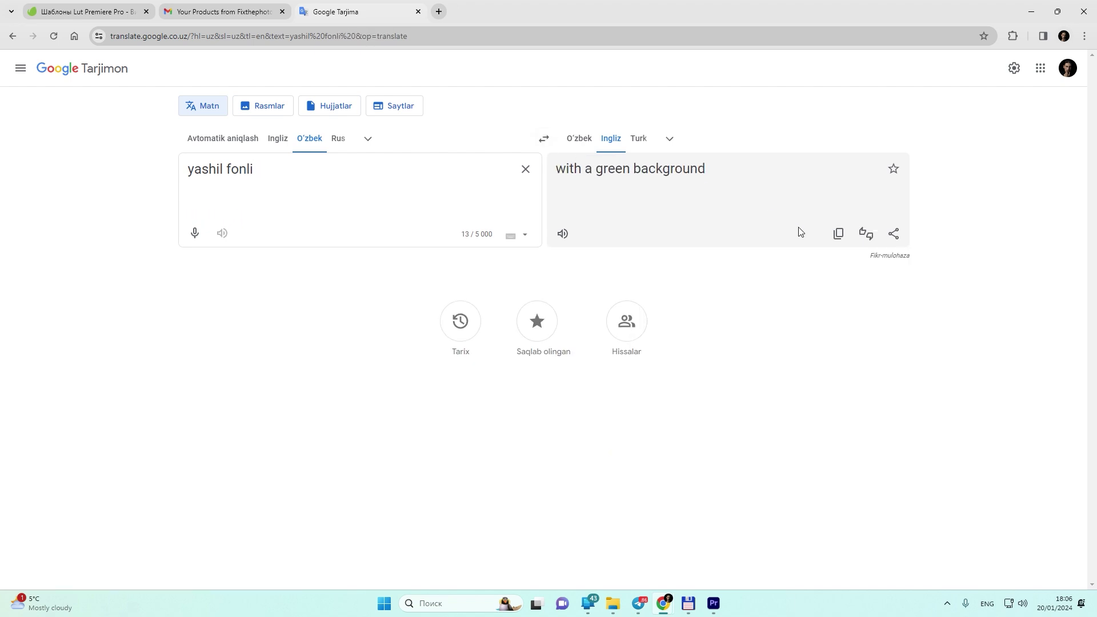
Copy the English translation "with a green background", switch to Premiere Pro and search Music Search videos for it.
{"action": "left_click", "coordinate": [838, 233]}
{"action": "left_click", "coordinate": [714, 603]}
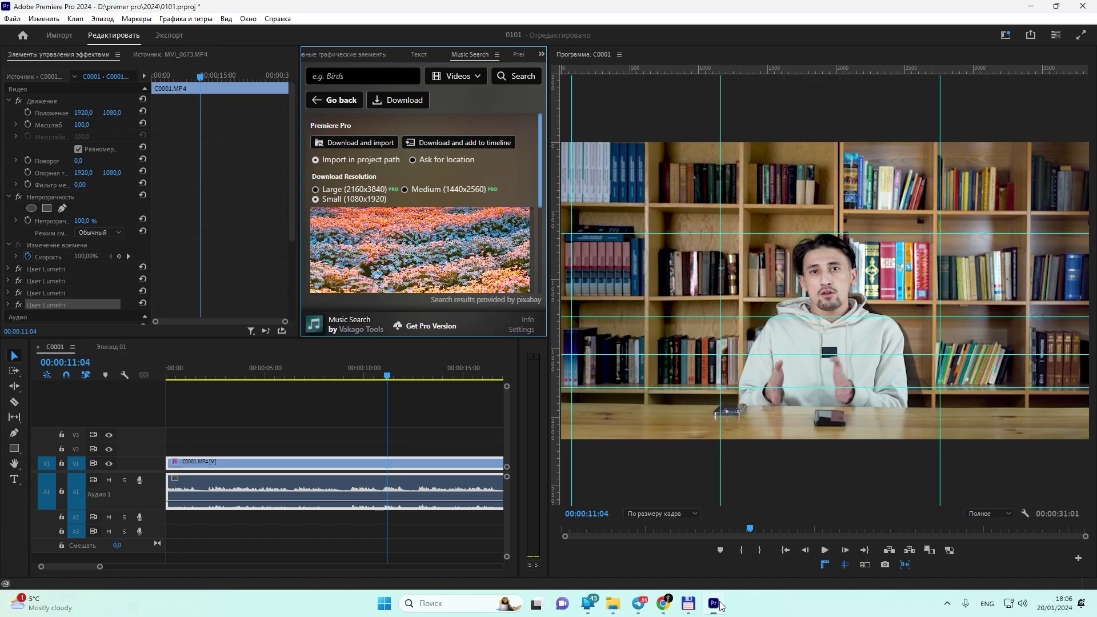
{"action": "left_click", "coordinate": [394, 75]}
{"action": "type", "text": "with a green background"}
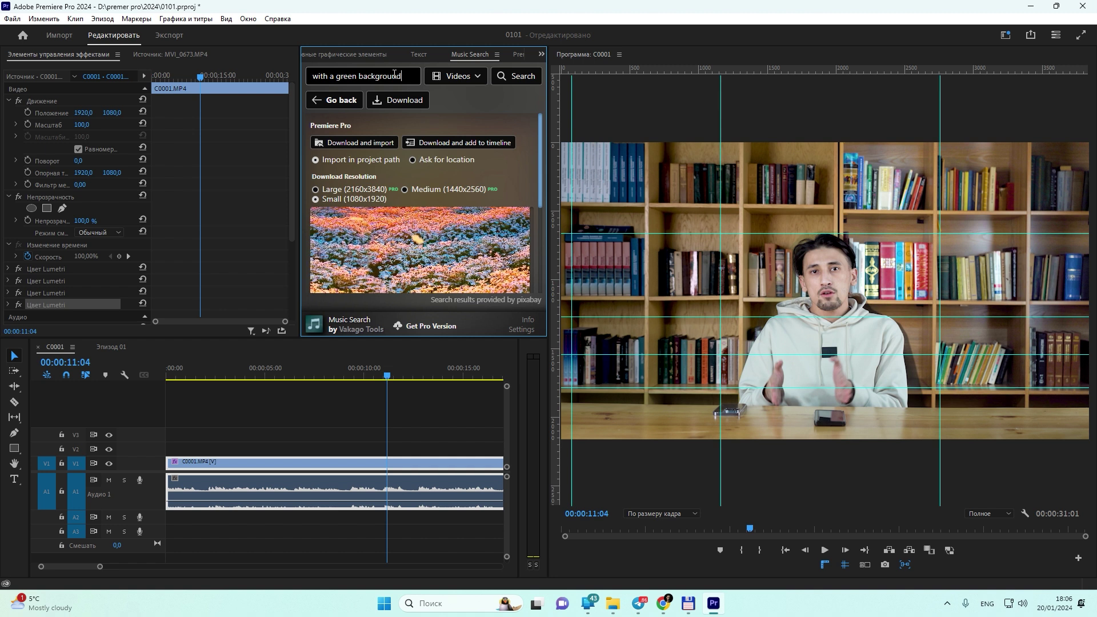
{"action": "key", "text": "Return"}
Find the green-screen video of the hooded archer in the results, download it and add it to the timeline.
{"action": "scroll", "coordinate": [429, 173], "scroll_direction": "down", "scroll_amount": 2}
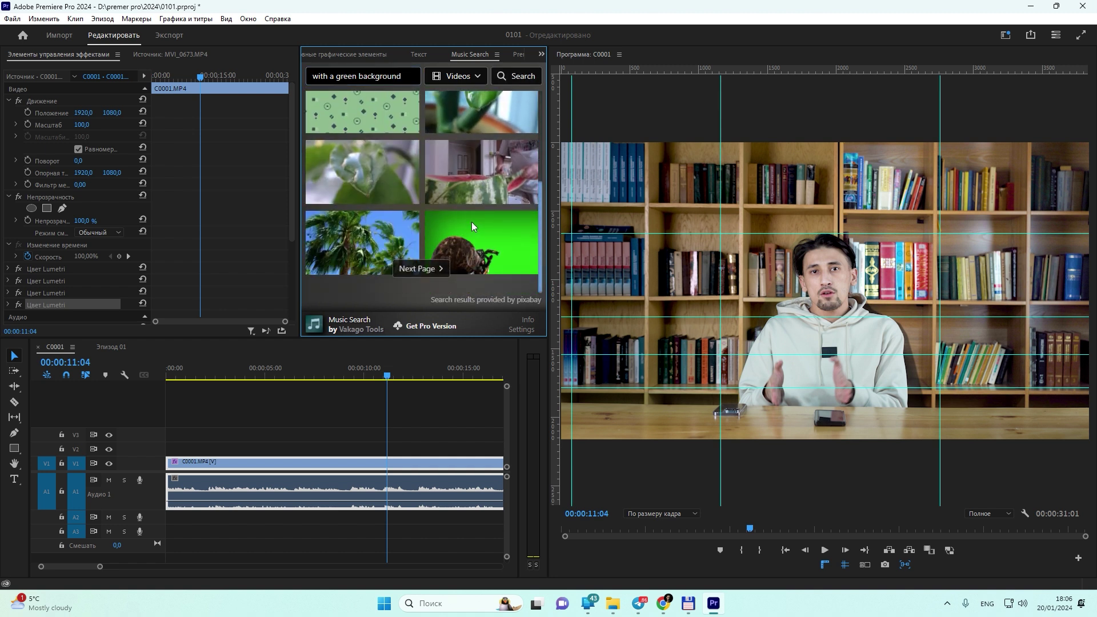
{"action": "left_click", "coordinate": [474, 234]}
{"action": "scroll", "coordinate": [464, 195], "scroll_direction": "down", "scroll_amount": 1}
{"action": "scroll", "coordinate": [462, 171], "scroll_direction": "down", "scroll_amount": 1}
{"action": "scroll", "coordinate": [461, 137], "scroll_direction": "up", "scroll_amount": 2}
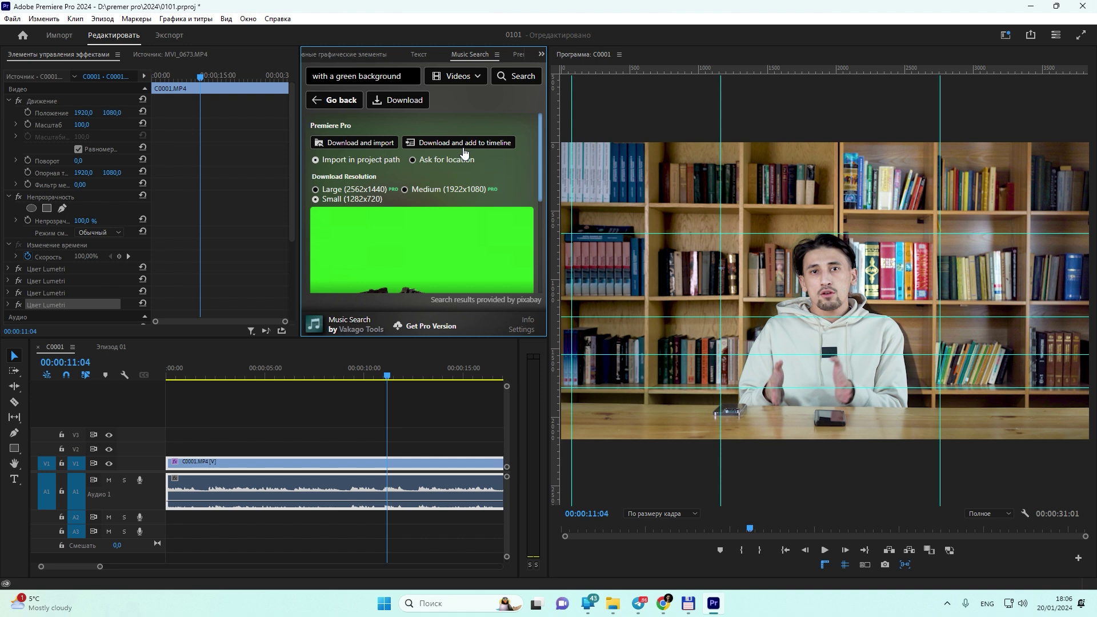
{"action": "left_click", "coordinate": [426, 143]}
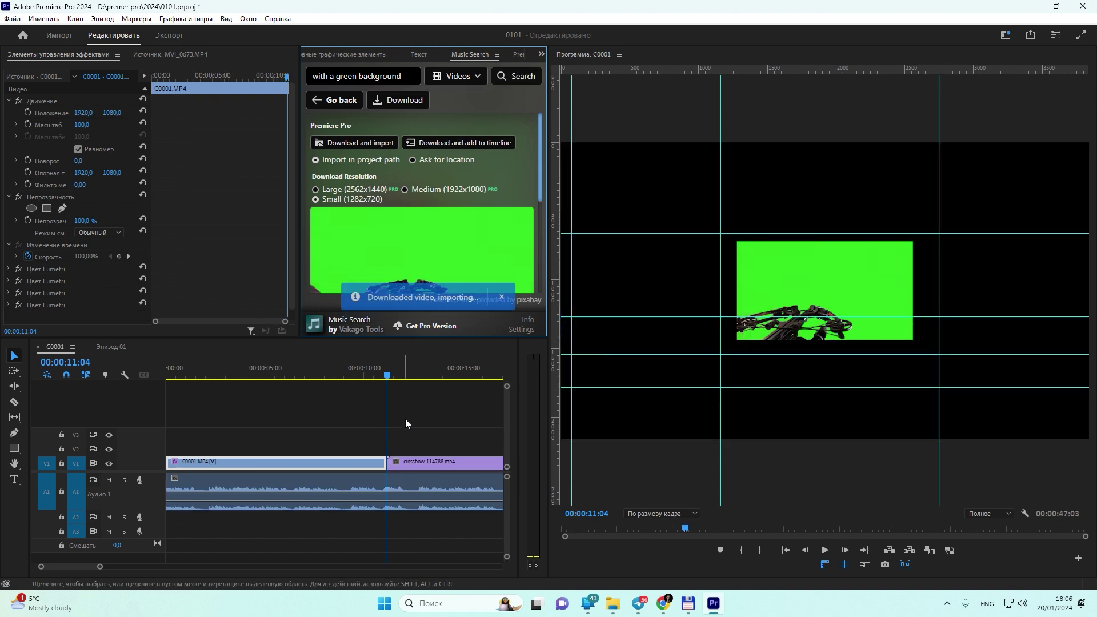
Move the crossbow clip to about 50 seconds on V1 and close the gap between the two C0001 parts.
{"action": "scroll", "coordinate": [421, 424], "scroll_direction": "down", "scroll_amount": 2}
{"action": "left_click", "coordinate": [336, 451]}
{"action": "left_click", "coordinate": [334, 379]}
{"action": "scroll", "coordinate": [345, 424], "scroll_direction": "down", "scroll_amount": 2}
{"action": "left_click_drag", "start_coordinate": [249, 462], "coordinate": [406, 466]}
{"action": "left_click_drag", "start_coordinate": [327, 461], "coordinate": [262, 470]}
{"action": "left_click", "coordinate": [389, 371]}
{"action": "left_click", "coordinate": [423, 423]}
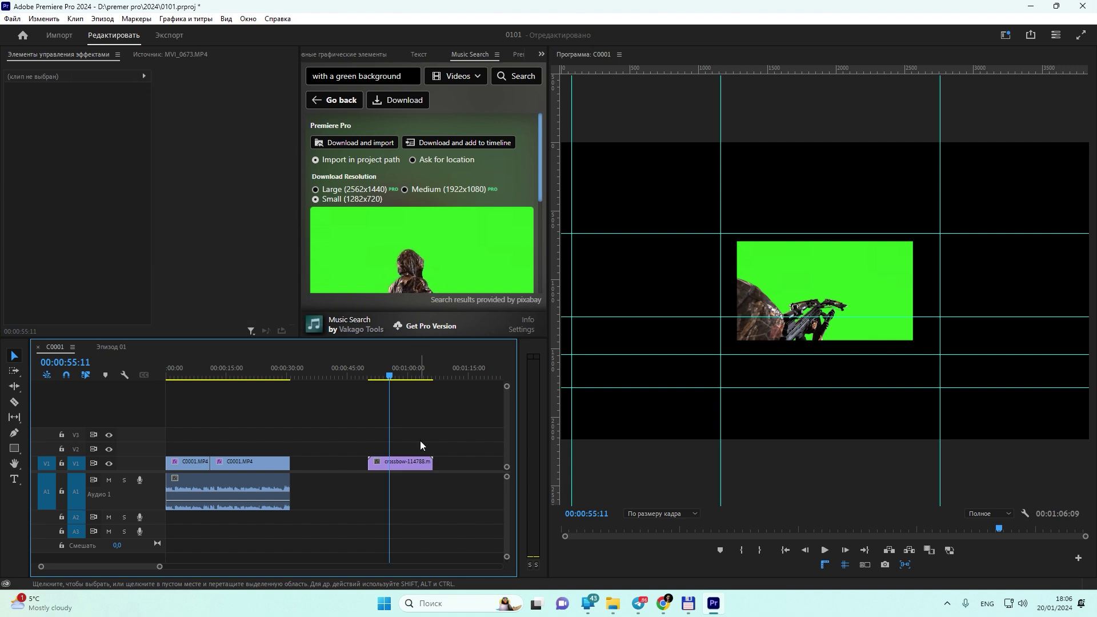
Enlarge the crossbow clip to a scale of 304 so it fills the frame, and play it back.
{"action": "left_click", "coordinate": [408, 464]}
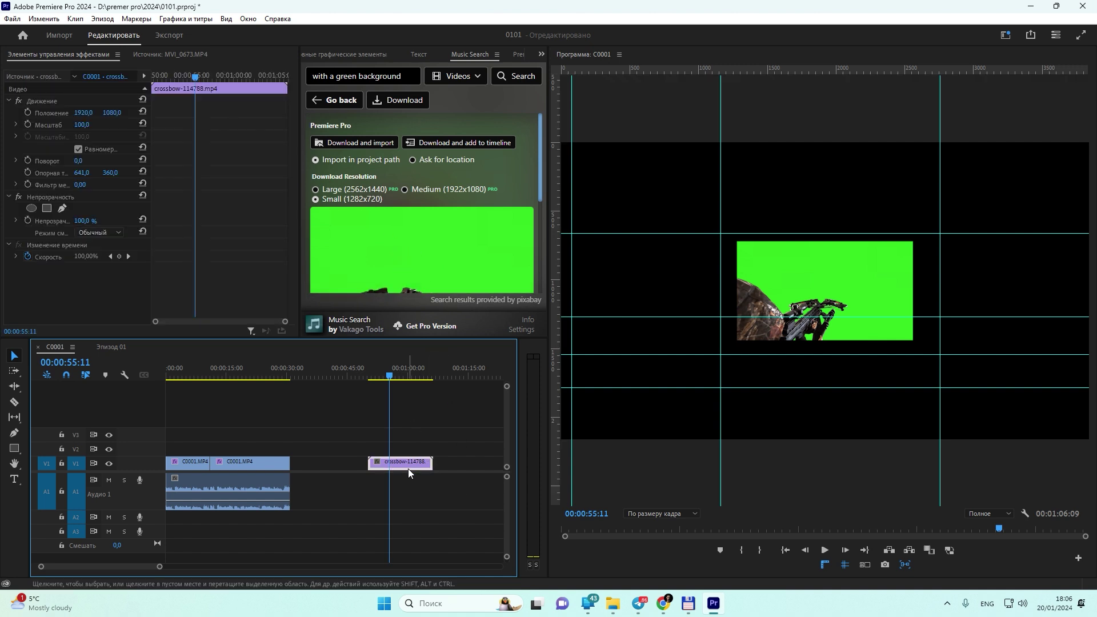
{"action": "left_click", "coordinate": [86, 124]}
{"action": "type", "text": "200"}
{"action": "key", "text": "Return"}
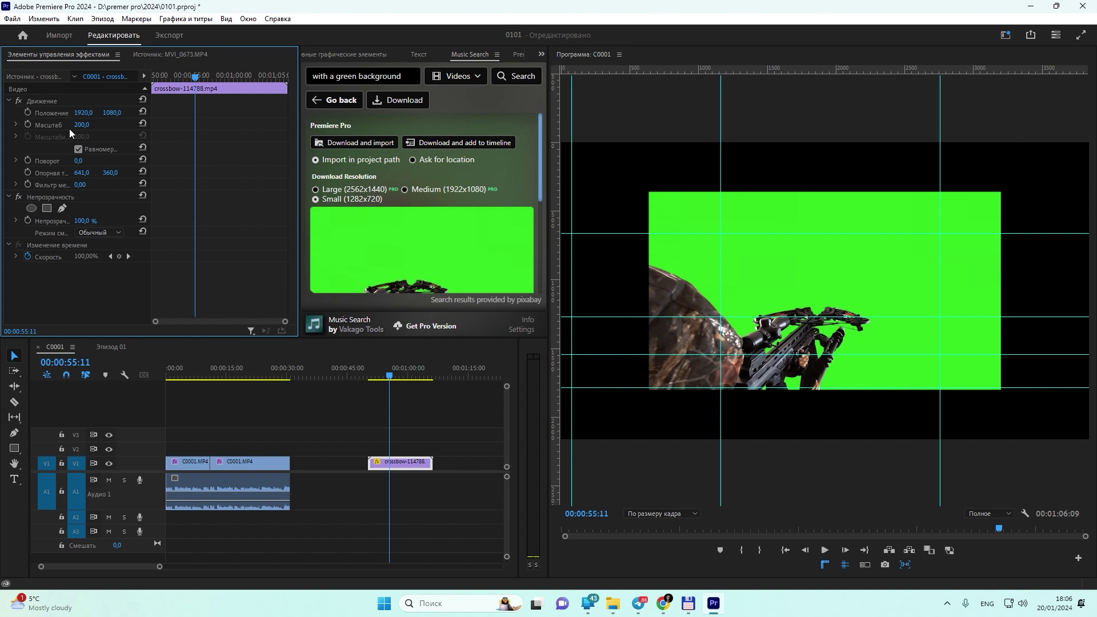
{"action": "left_click_drag", "start_coordinate": [81, 125], "coordinate": [141, 125]}
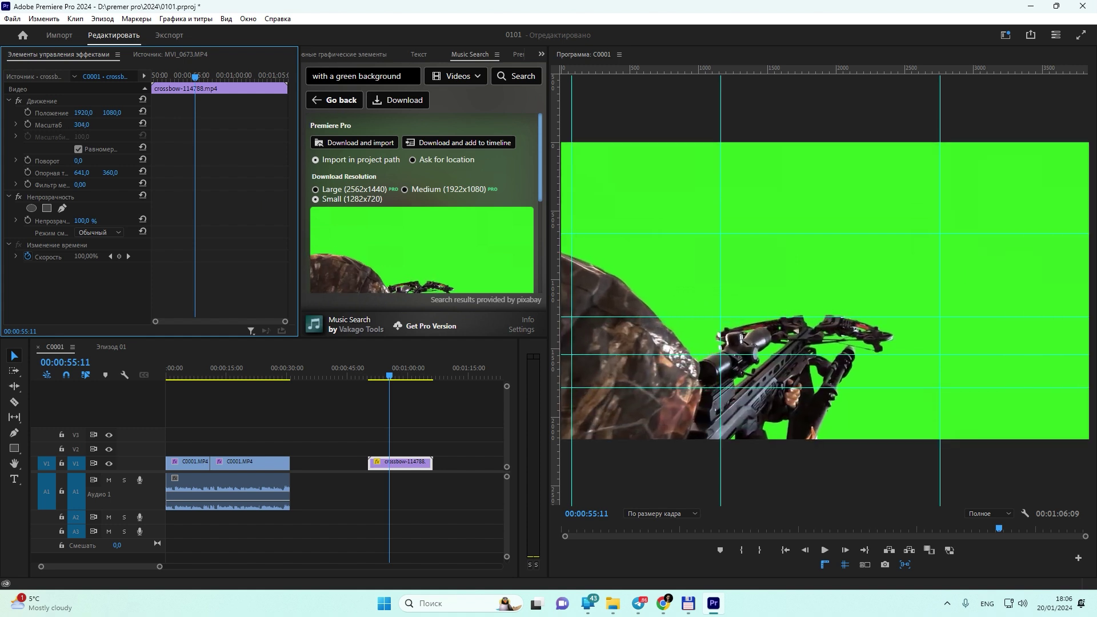
{"action": "key", "text": "space"}
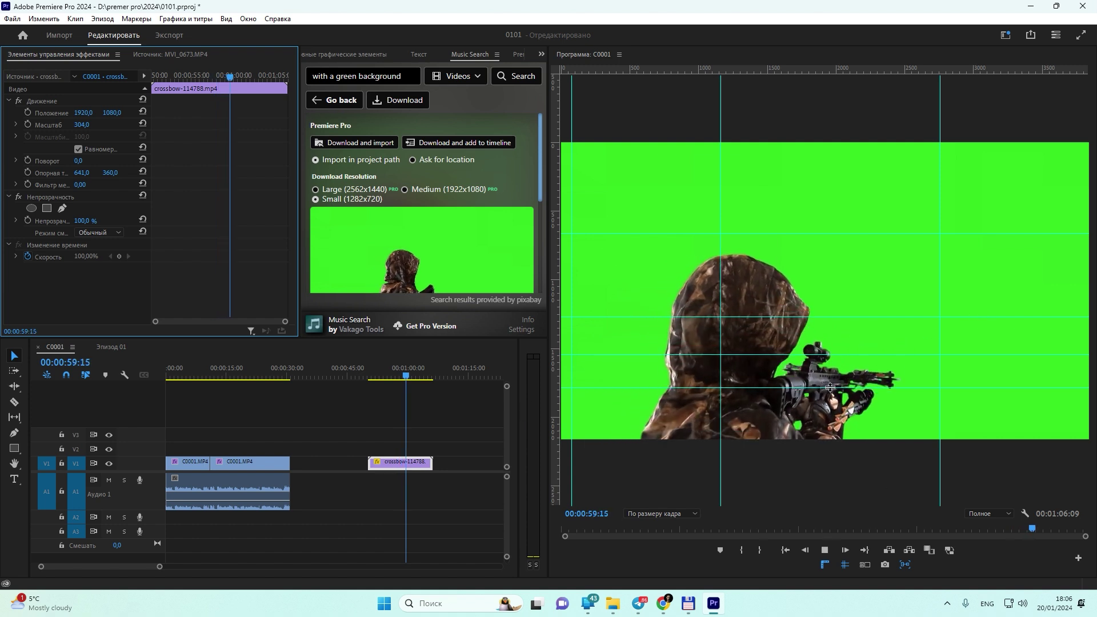
{"action": "key", "text": "space"}
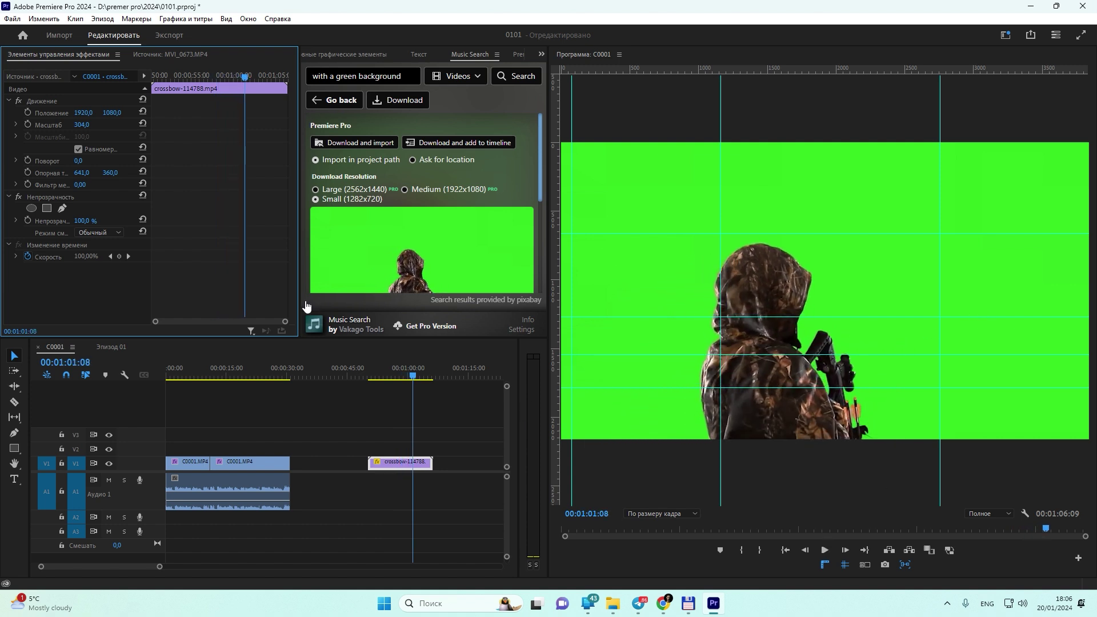
Find the Ultra Key effect by searching the effects for "ultra" and apply it to the crossbow clip.
{"action": "left_click", "coordinate": [539, 55]}
{"action": "left_click", "coordinate": [564, 100]}
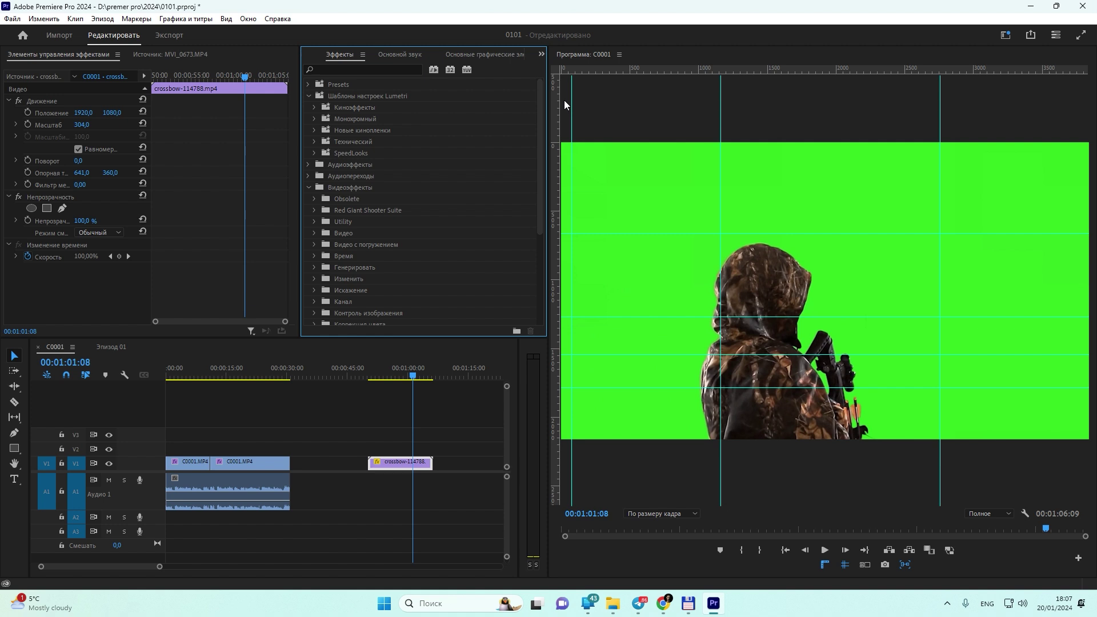
{"action": "left_click", "coordinate": [325, 66]}
{"action": "type", "text": "ultra"}
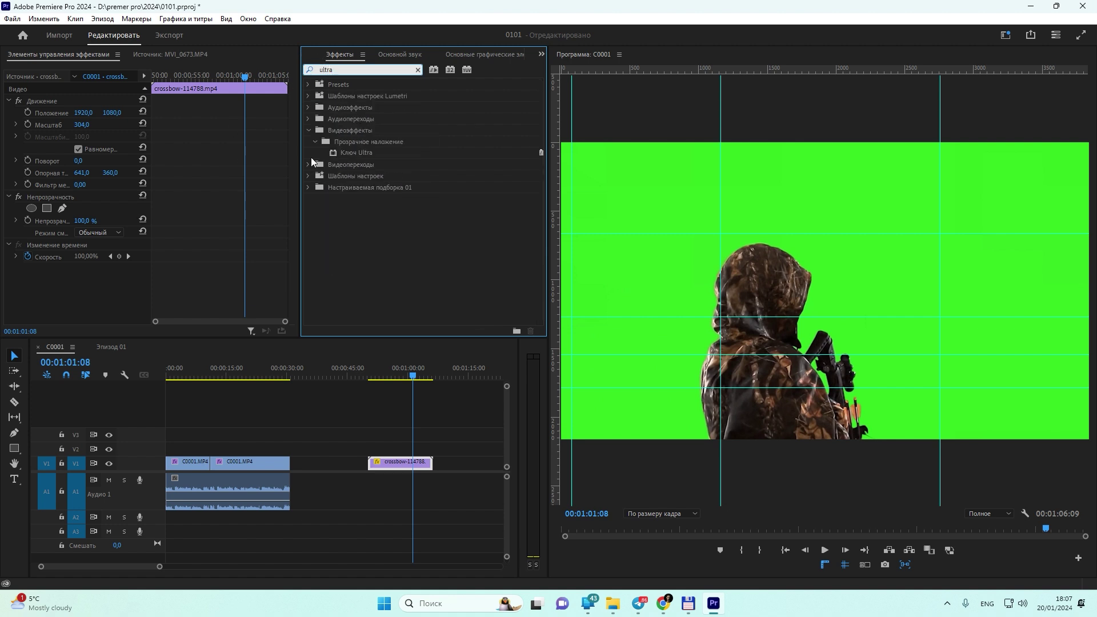
{"action": "left_click_drag", "start_coordinate": [337, 153], "coordinate": [410, 465]}
Sample the crossbow clip's green background as the Ultra Key colour and play back the keyed footage.
{"action": "scroll", "coordinate": [105, 289], "scroll_direction": "down", "scroll_amount": 2}
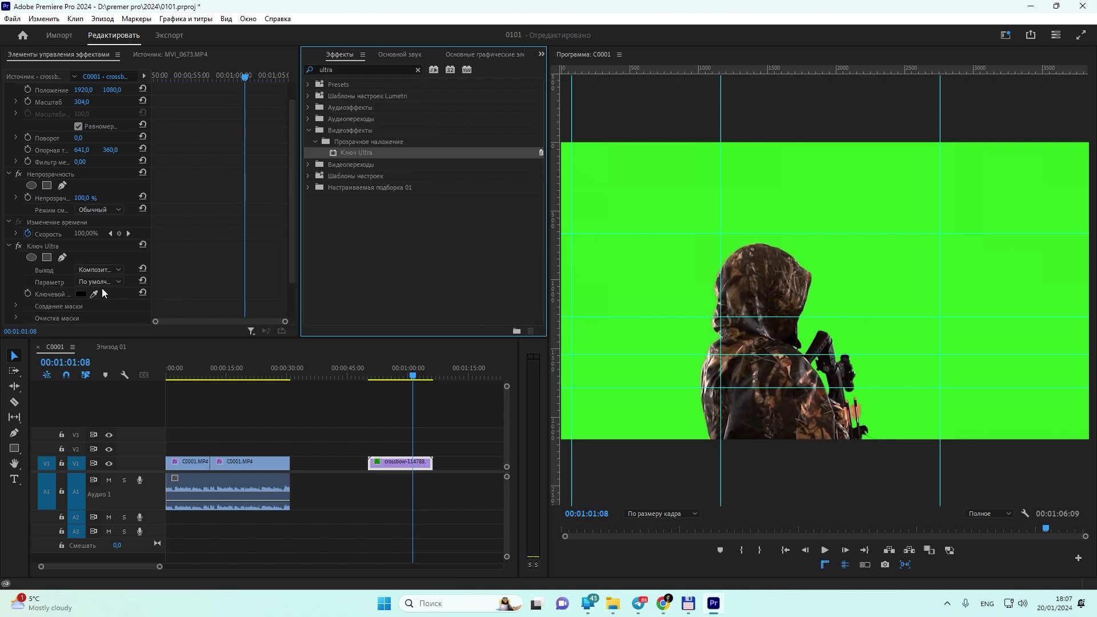
{"action": "left_click", "coordinate": [94, 294]}
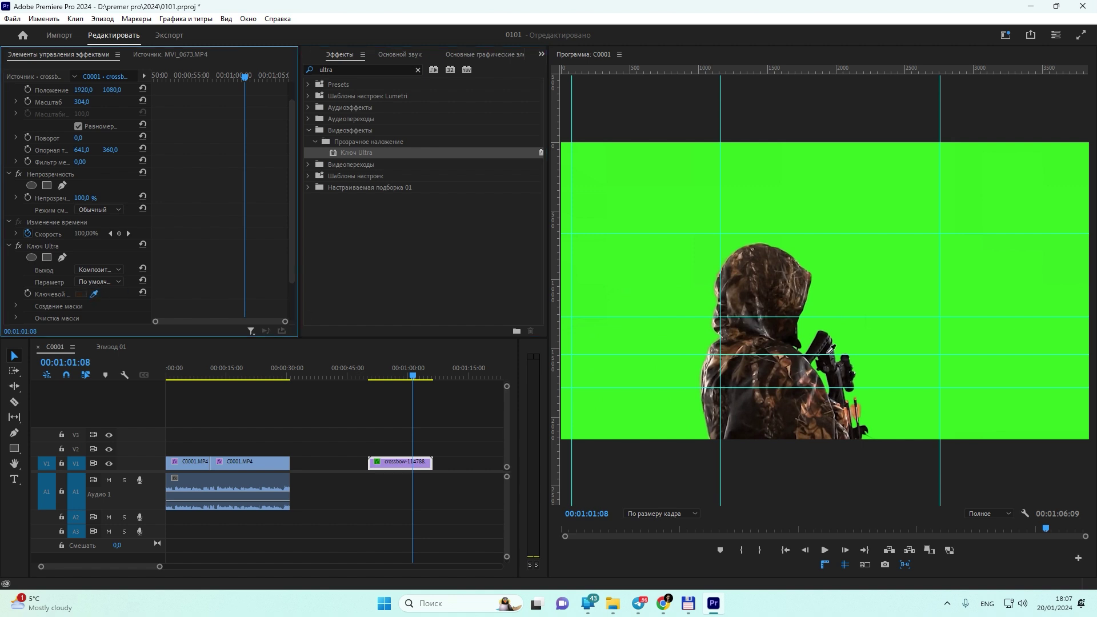
{"action": "left_click", "coordinate": [847, 201]}
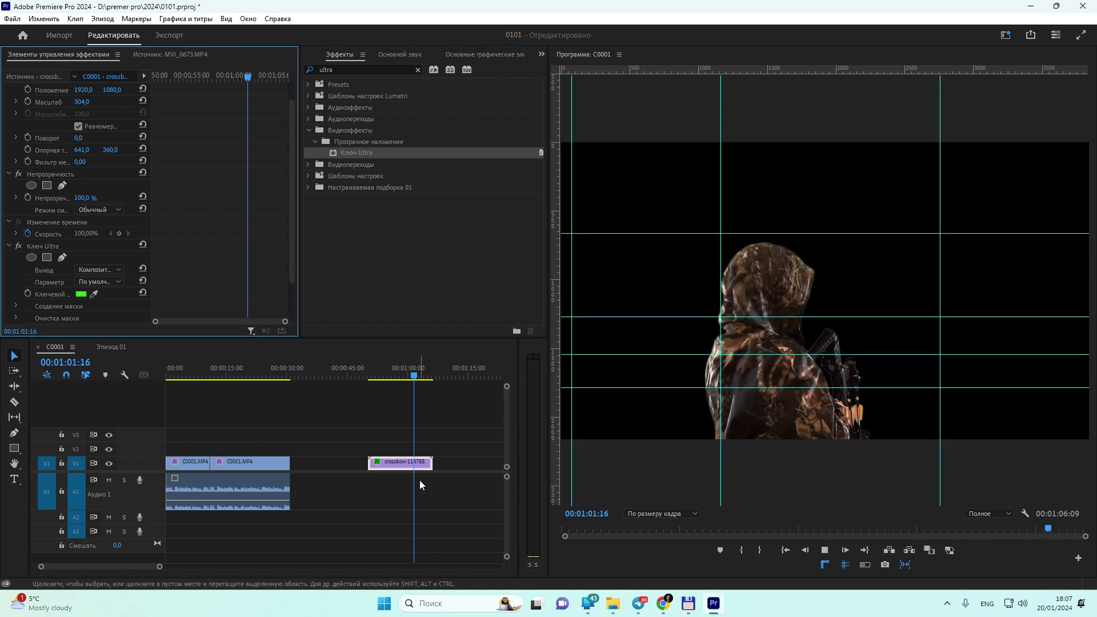
{"action": "key", "text": "space"}
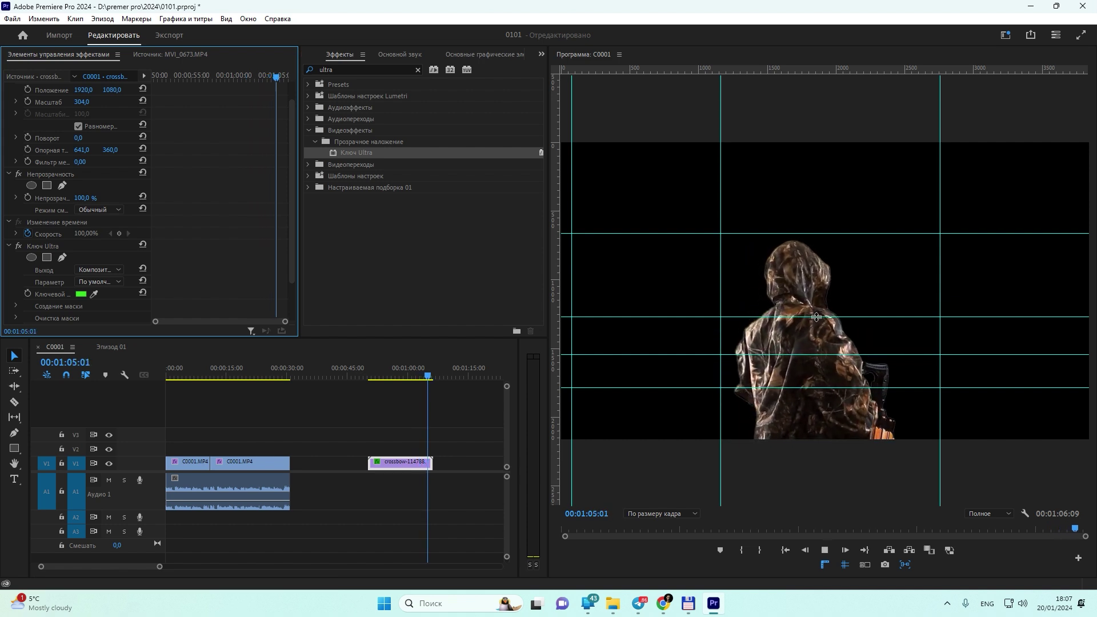
{"action": "key", "text": "space"}
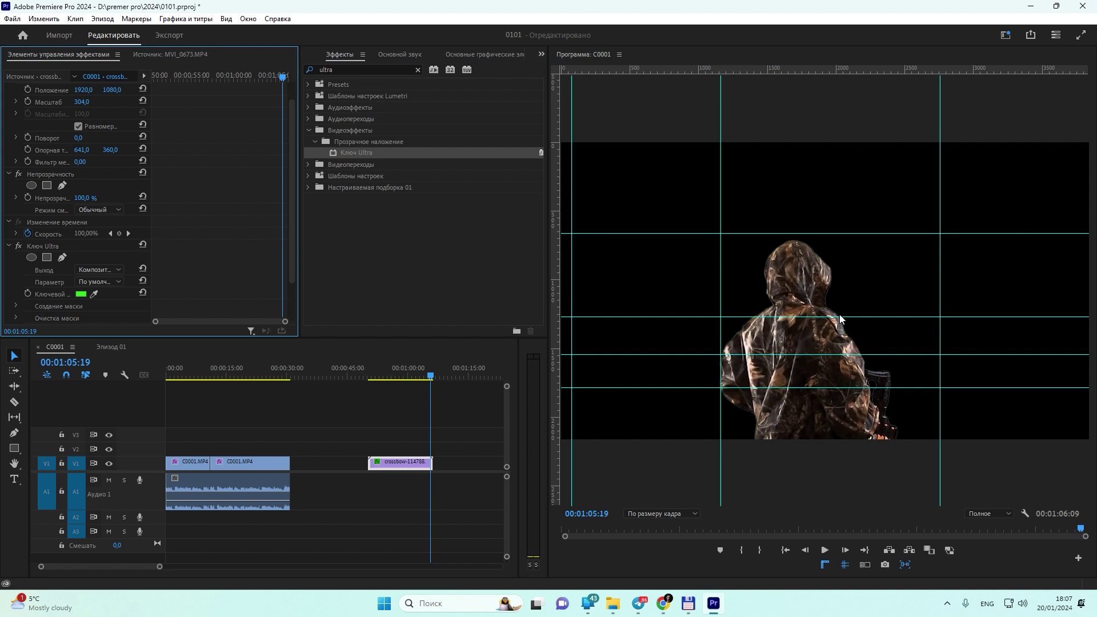
Return to the Music Search video results and shorten the search query to "green background".
{"action": "left_click", "coordinate": [541, 54]}
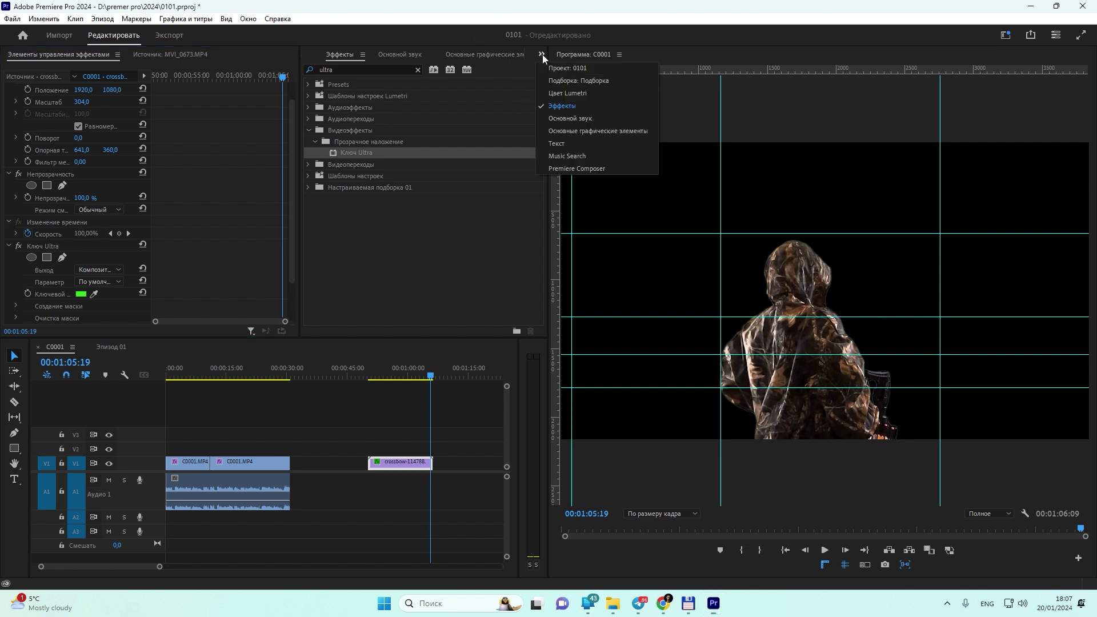
{"action": "left_click", "coordinate": [567, 155]}
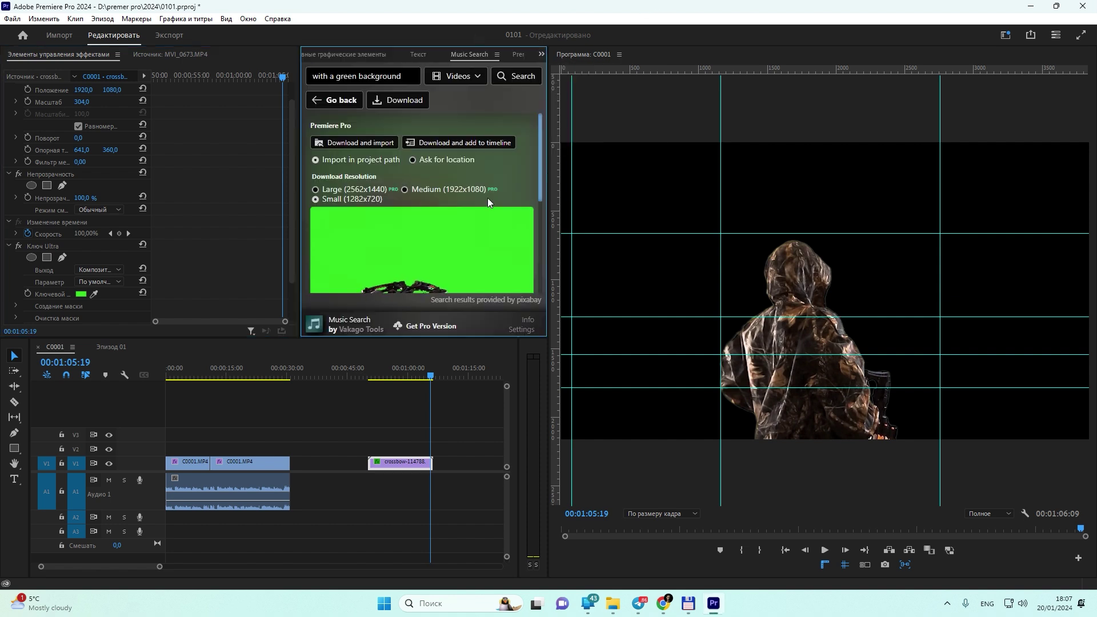
{"action": "left_click", "coordinate": [314, 103]}
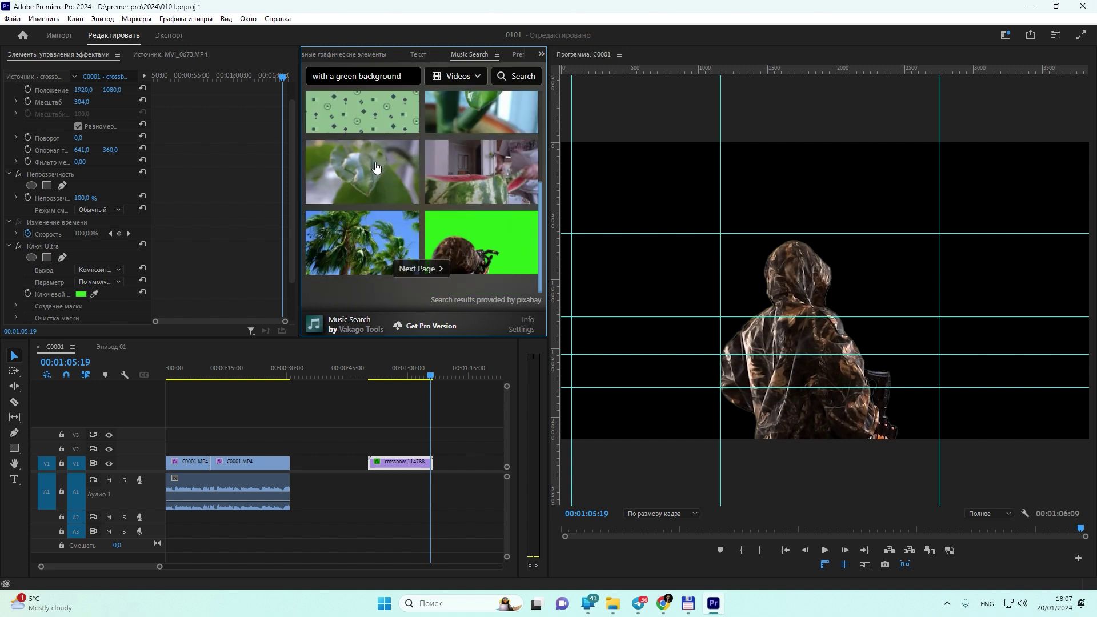
{"action": "left_click", "coordinate": [423, 268]}
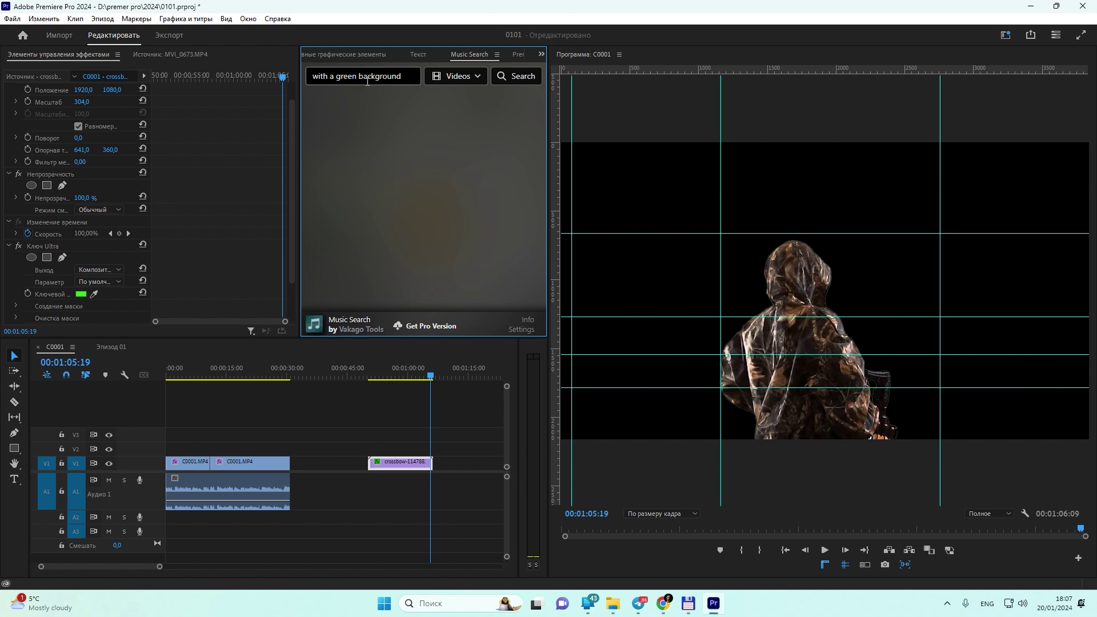
{"action": "key", "text": "BackSpace"}
{"action": "key", "text": "Return"}
Find the butterfly video on a green background, download it and add it to the timeline.
{"action": "scroll", "coordinate": [380, 194], "scroll_direction": "down", "scroll_amount": 5}
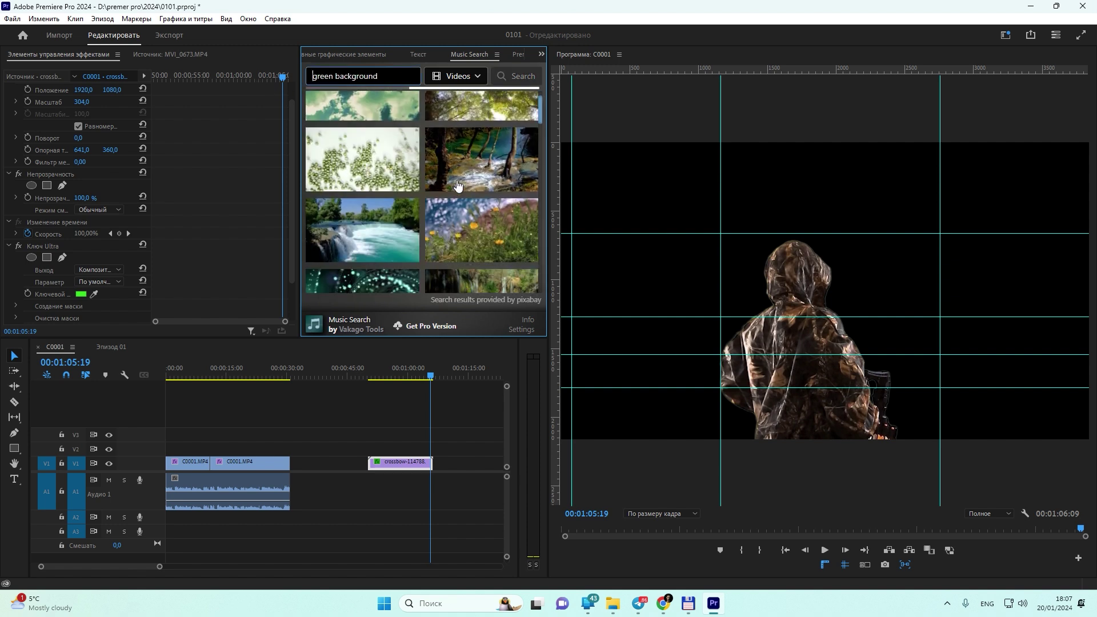
{"action": "scroll", "coordinate": [380, 194], "scroll_direction": "down", "scroll_amount": 5}
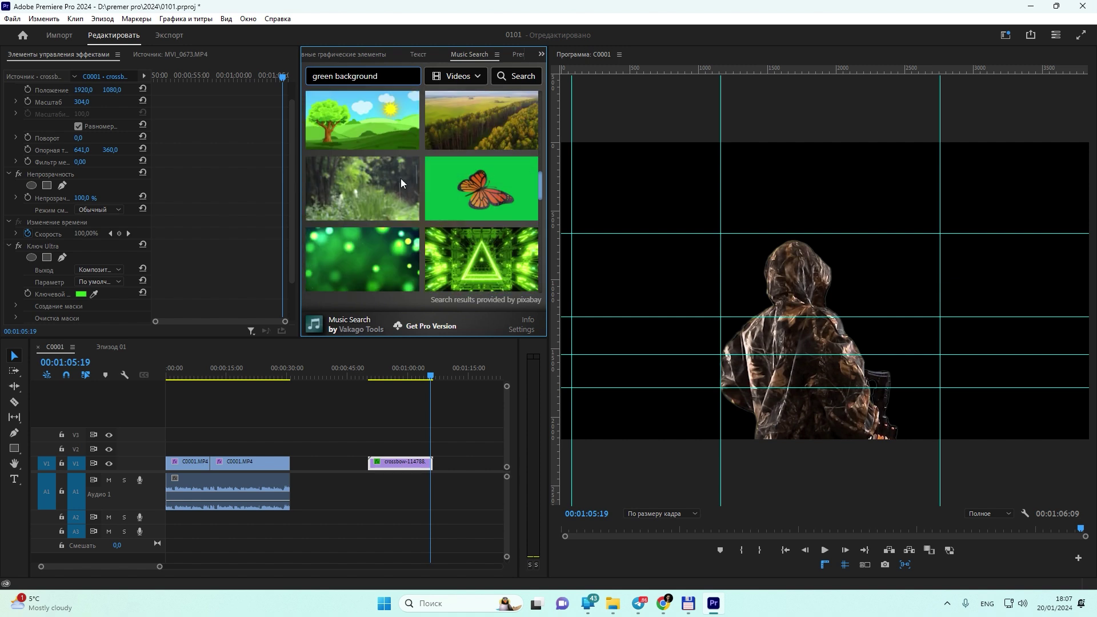
{"action": "left_click", "coordinate": [469, 184]}
{"action": "left_click", "coordinate": [433, 144]}
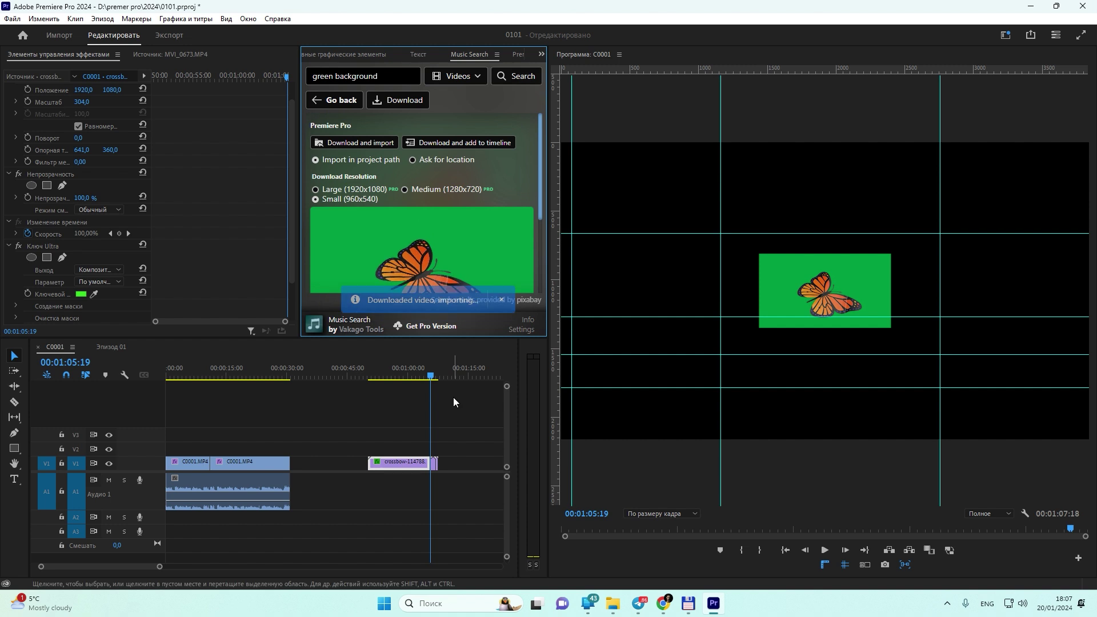
Shift the butterfly clip slightly later on V1 so a small gap separates it from the crossbow clip.
{"action": "left_click", "coordinate": [437, 465]}
{"action": "left_click", "coordinate": [436, 467]}
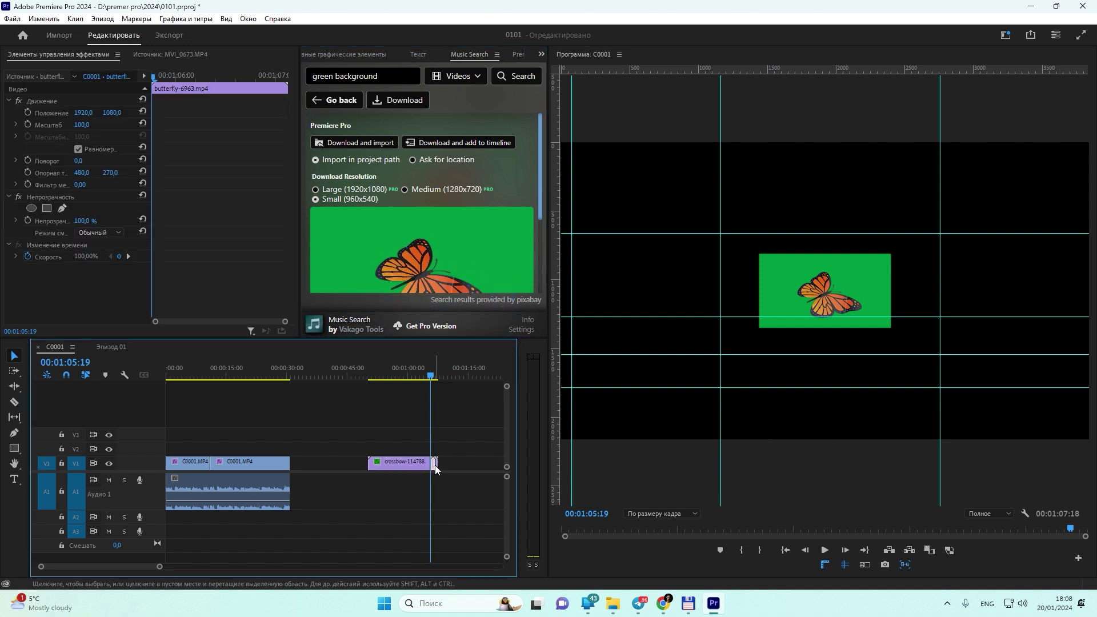
{"action": "left_click_drag", "start_coordinate": [434, 465], "coordinate": [442, 465]}
{"action": "left_click", "coordinate": [422, 468]}
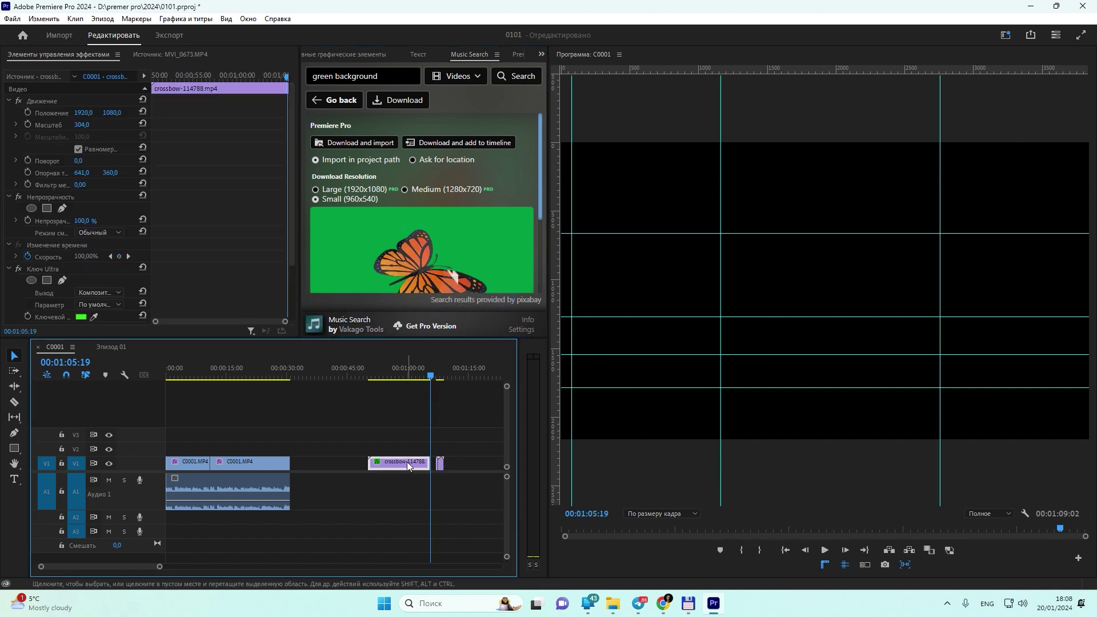
Set the butterfly clip's scale to 300 and play it back.
{"action": "left_click", "coordinate": [440, 464]}
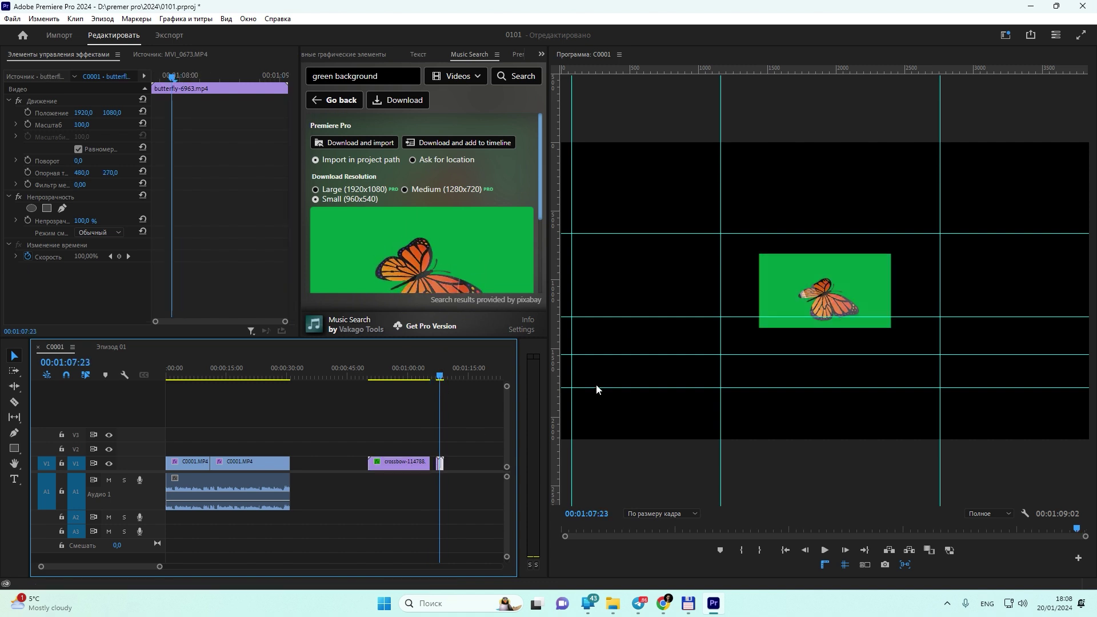
{"action": "left_click", "coordinate": [125, 94]}
{"action": "left_click", "coordinate": [81, 125]}
{"action": "type", "text": "300"}
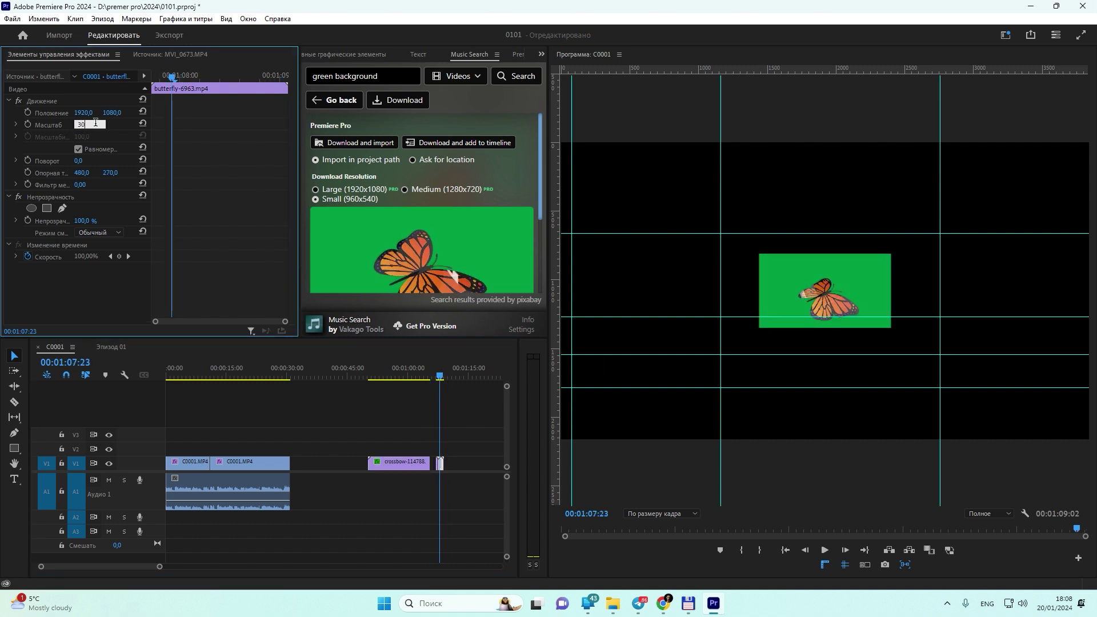
{"action": "key", "text": "Return"}
{"action": "key", "text": "space"}
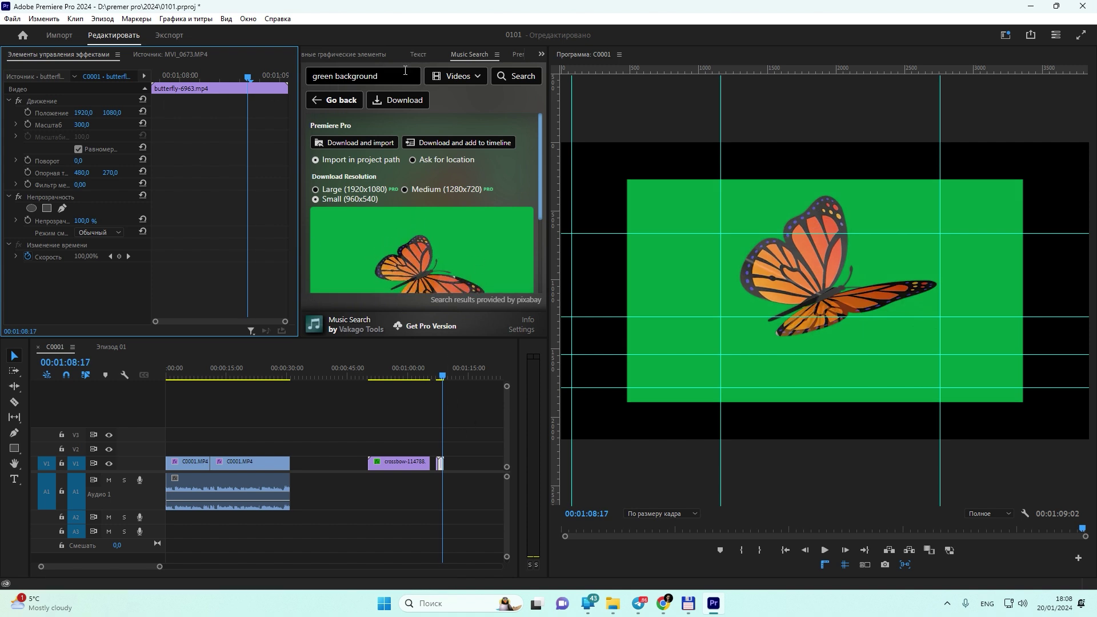
Apply the Ultra Key effect to the butterfly clip.
{"action": "left_click", "coordinate": [542, 54]}
{"action": "left_click", "coordinate": [564, 106]}
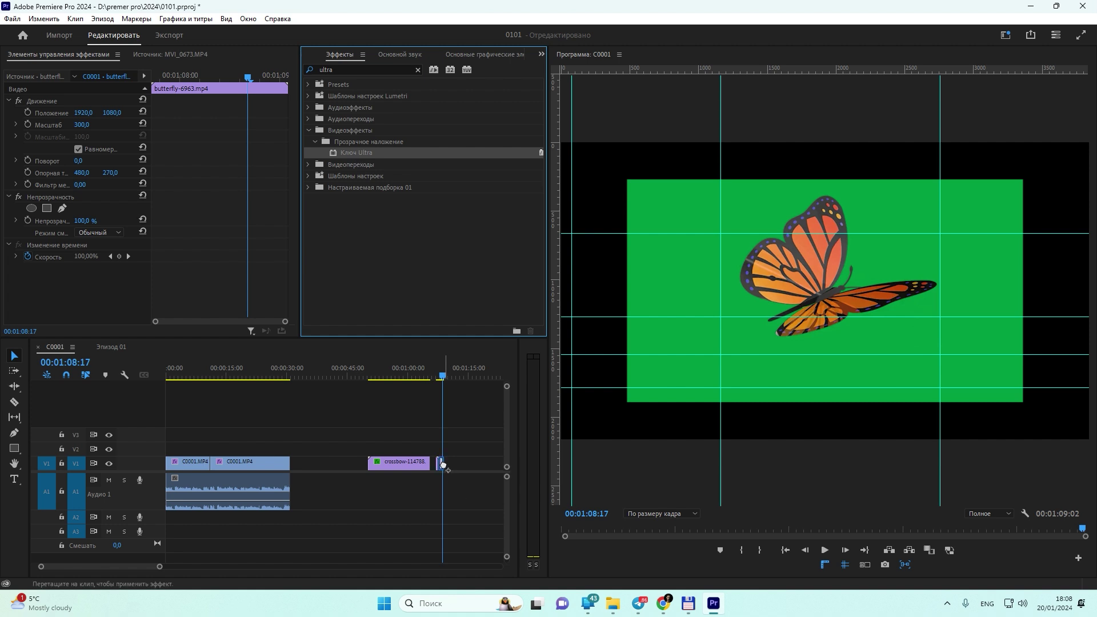
{"action": "left_click_drag", "start_coordinate": [444, 464], "coordinate": [444, 464]}
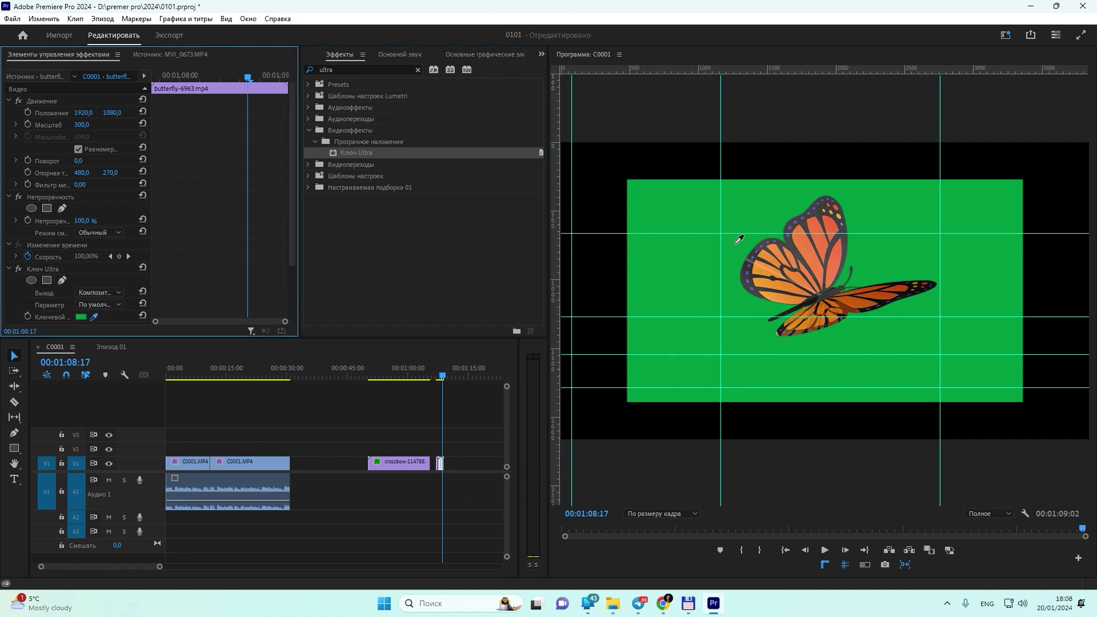
Sample the butterfly clip's green background as the key colour and preview the keyed butterfly.
{"action": "left_click", "coordinate": [736, 211]}
{"action": "key", "text": "space"}
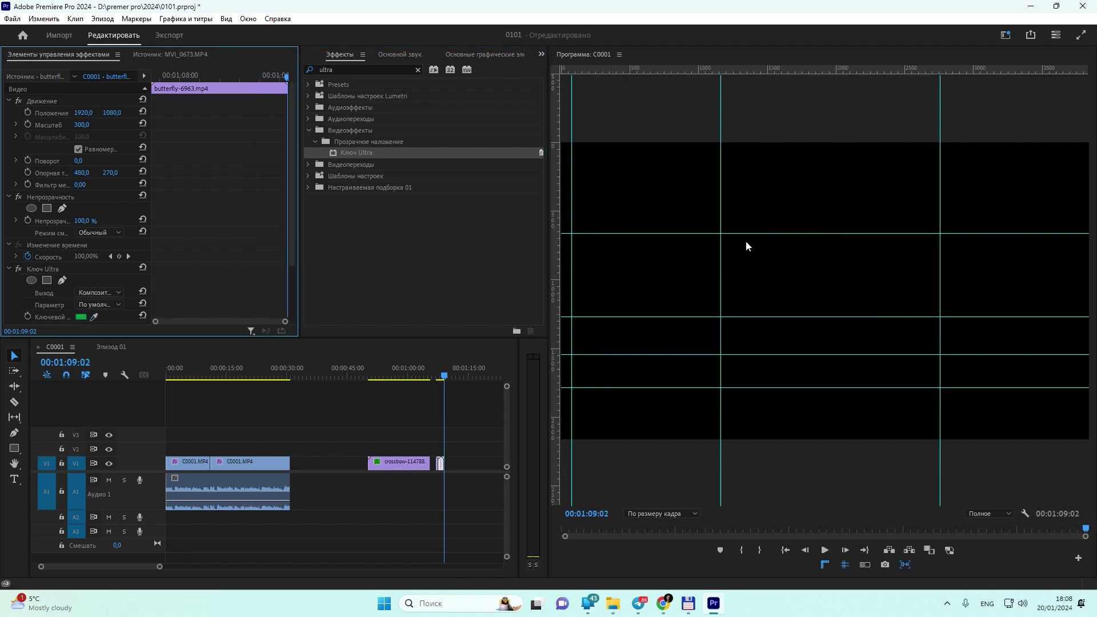
{"action": "left_click_drag", "start_coordinate": [448, 375], "coordinate": [440, 377]}
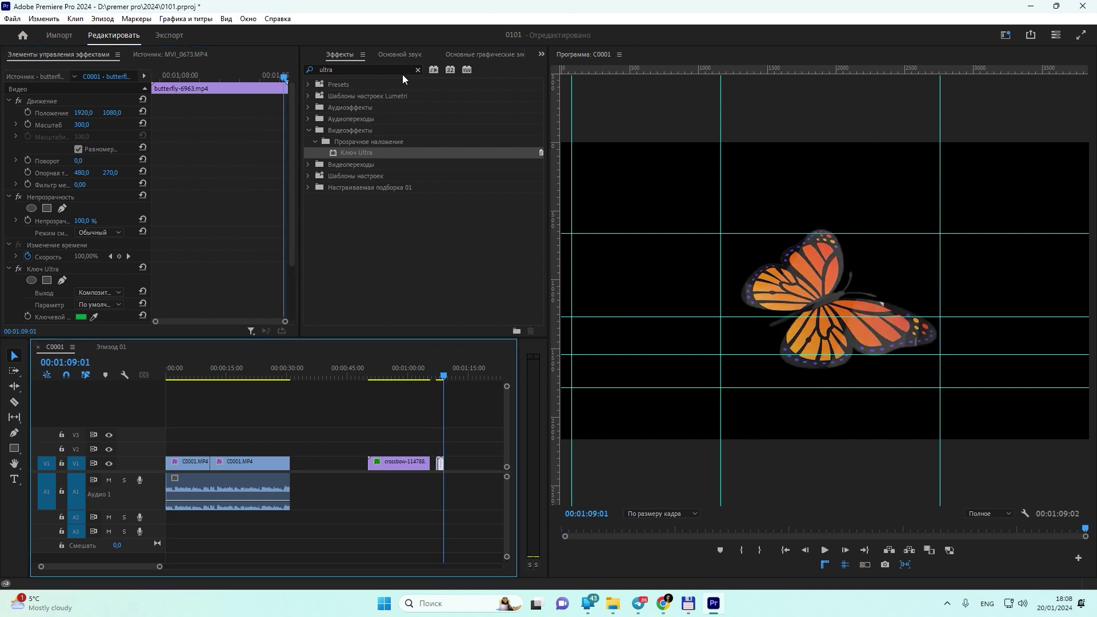
Look through the "green background" video results in Music Search and continue to the next page of results.
{"action": "left_click", "coordinate": [543, 54]}
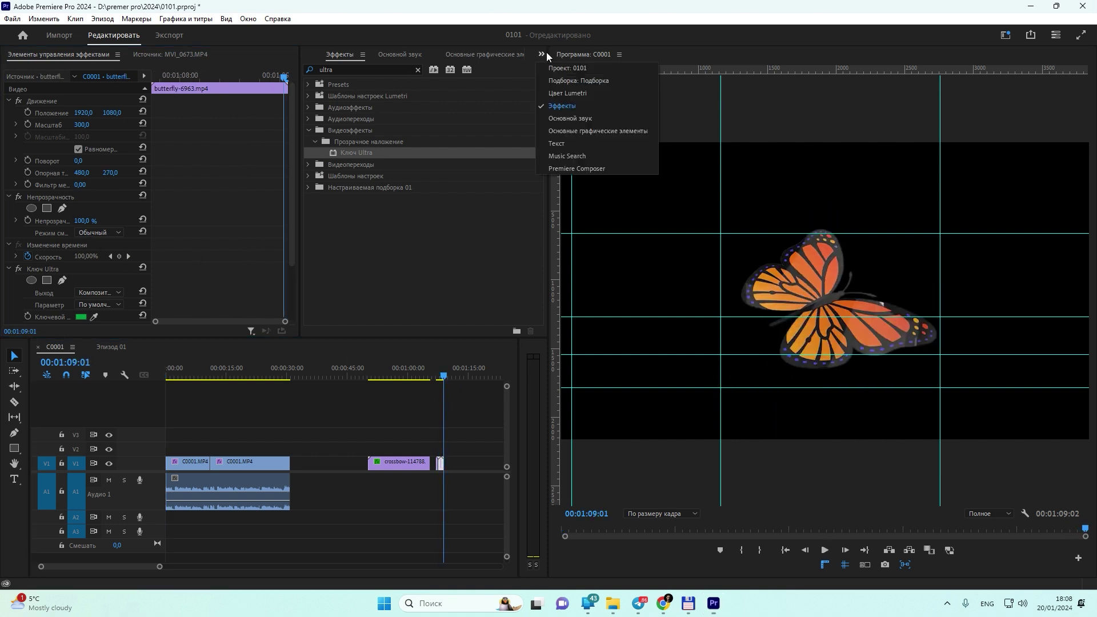
{"action": "left_click", "coordinate": [570, 156]}
{"action": "left_click", "coordinate": [349, 98]}
{"action": "scroll", "coordinate": [363, 164], "scroll_direction": "down", "scroll_amount": 10}
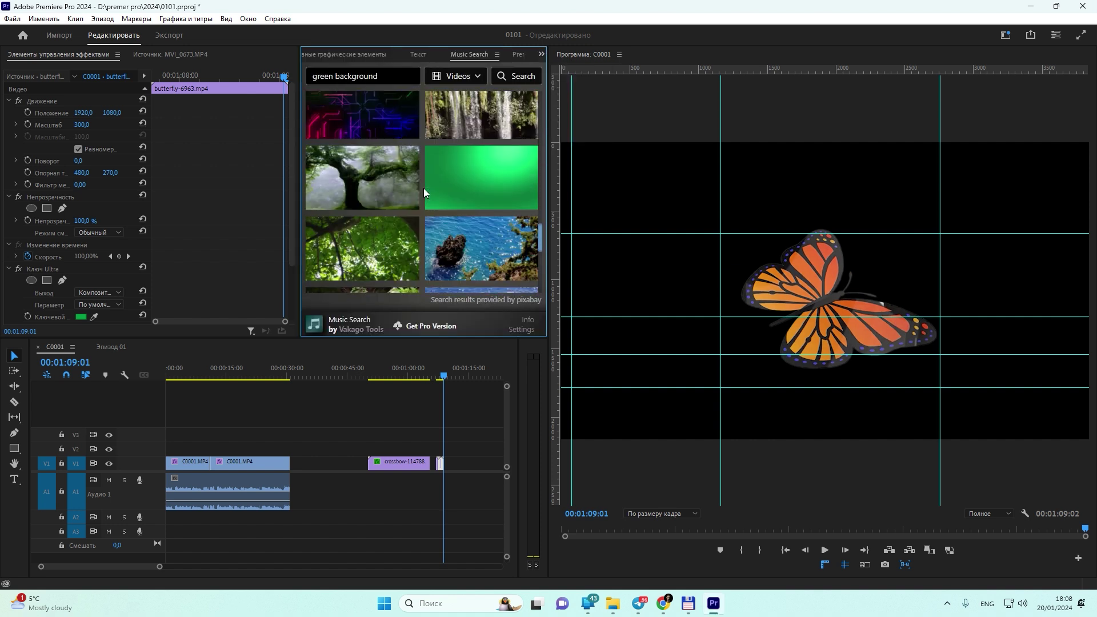
{"action": "scroll", "coordinate": [498, 193], "scroll_direction": "down", "scroll_amount": 5}
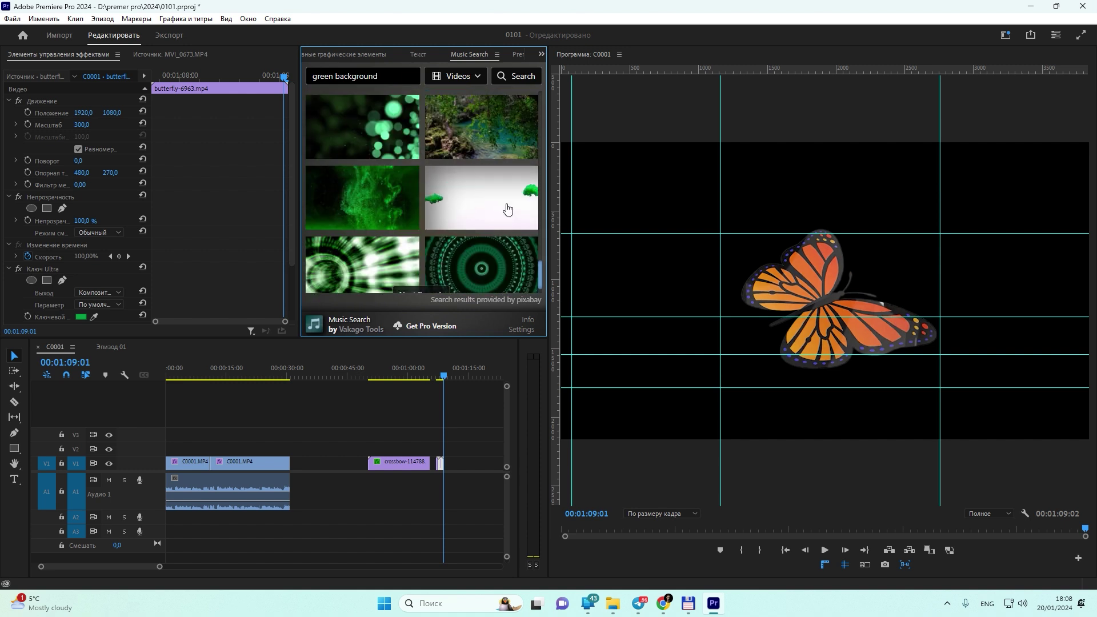
{"action": "scroll", "coordinate": [502, 206], "scroll_direction": "down", "scroll_amount": 1}
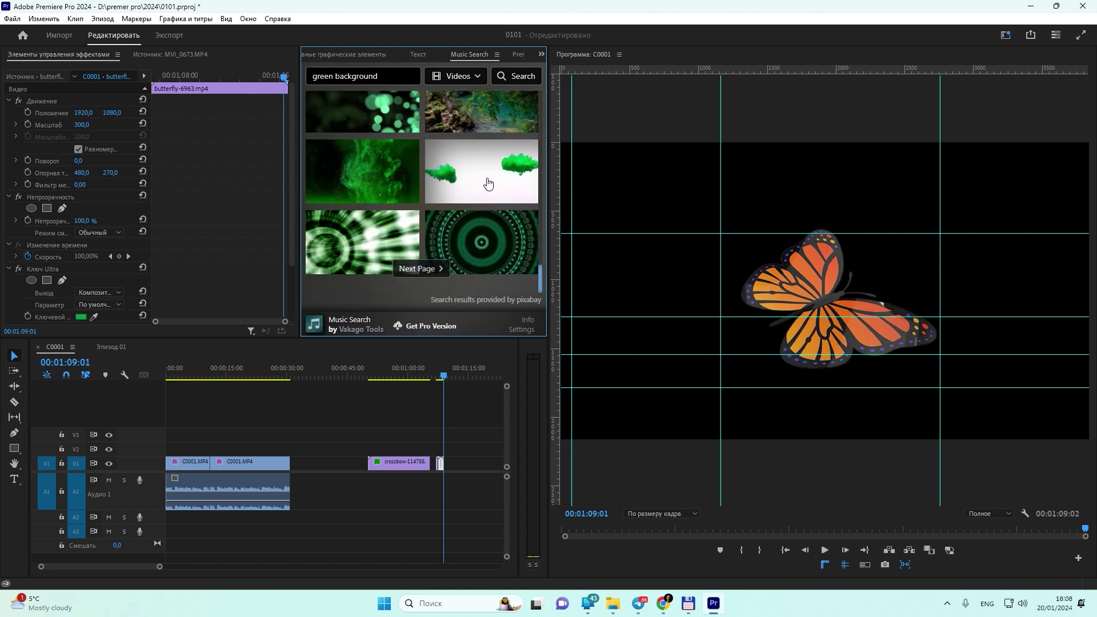
{"action": "scroll", "coordinate": [436, 183], "scroll_direction": "up", "scroll_amount": 4}
{"action": "scroll", "coordinate": [436, 183], "scroll_direction": "down", "scroll_amount": 5}
{"action": "left_click", "coordinate": [432, 270]}
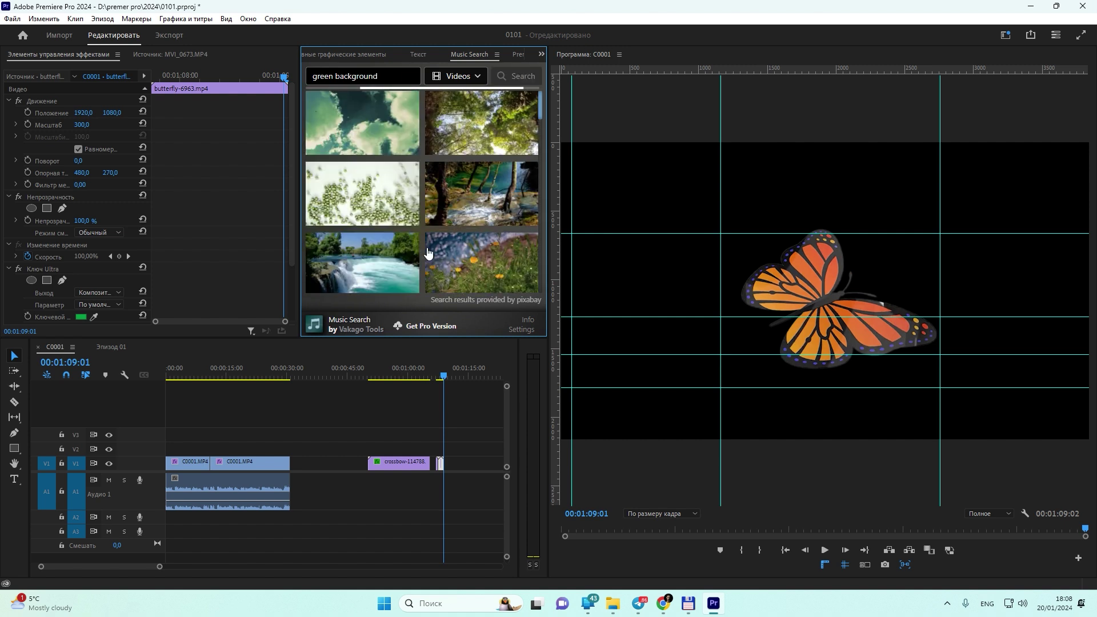
Download the dragonfly video with the green background in the small 960x540 resolution and add it to the timeline.
{"action": "scroll", "coordinate": [391, 198], "scroll_direction": "down", "scroll_amount": 1}
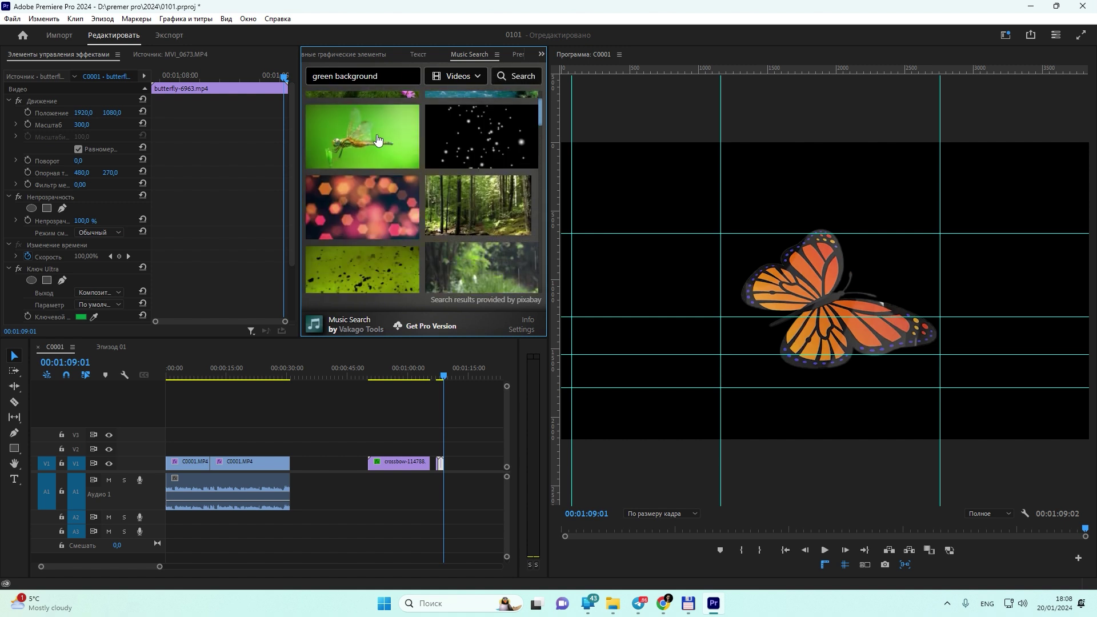
{"action": "left_click", "coordinate": [375, 132]}
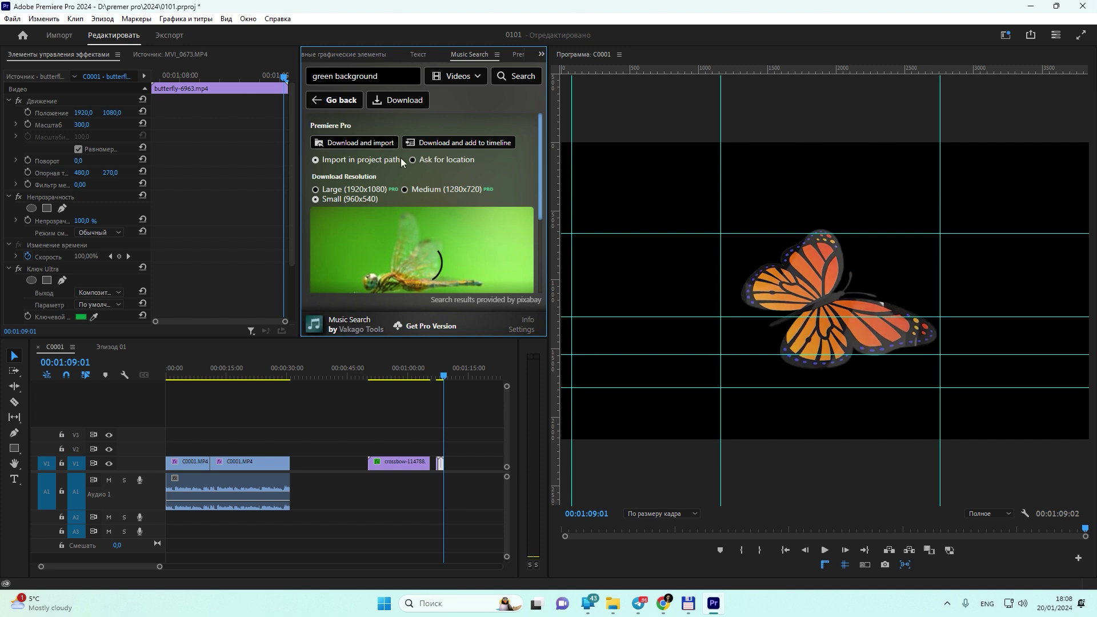
{"action": "left_click", "coordinate": [445, 146]}
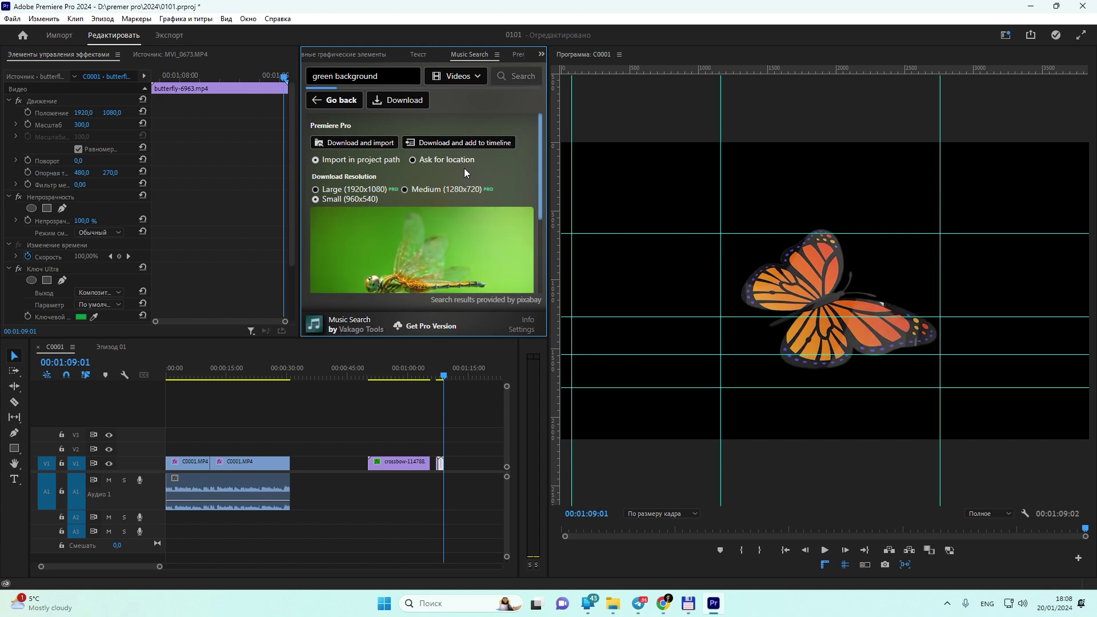
Set the dragonfly clip's scale to 400 so it fills the frame.
{"action": "left_click", "coordinate": [460, 379]}
{"action": "left_click", "coordinate": [83, 124]}
{"action": "type", "text": "300"}
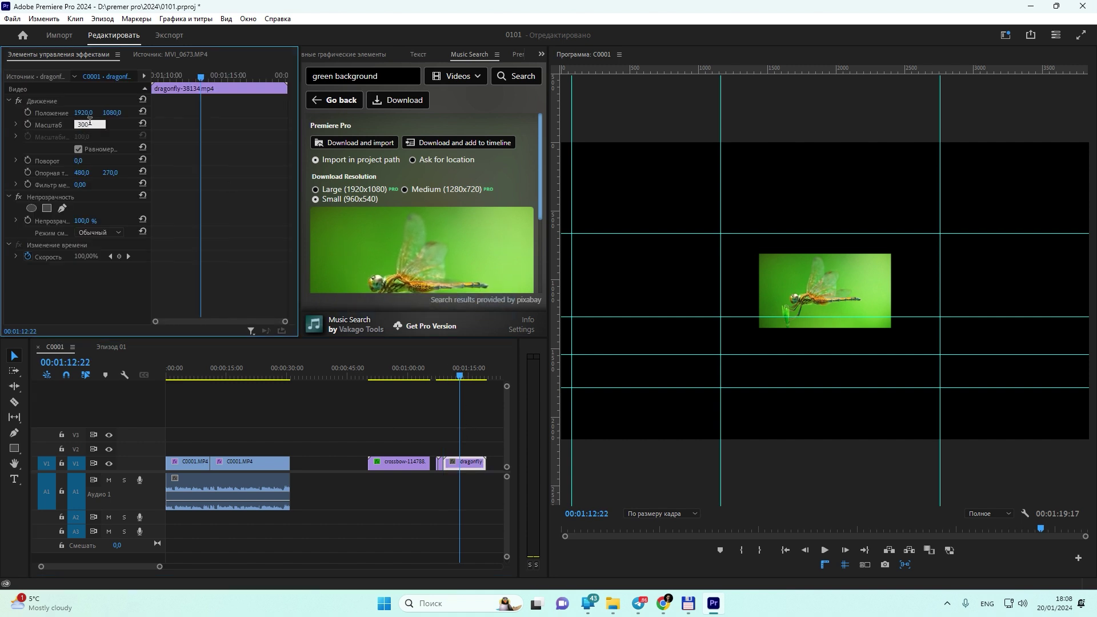
{"action": "key", "text": "Return"}
{"action": "type", "text": "400"}
{"action": "key", "text": "Return"}
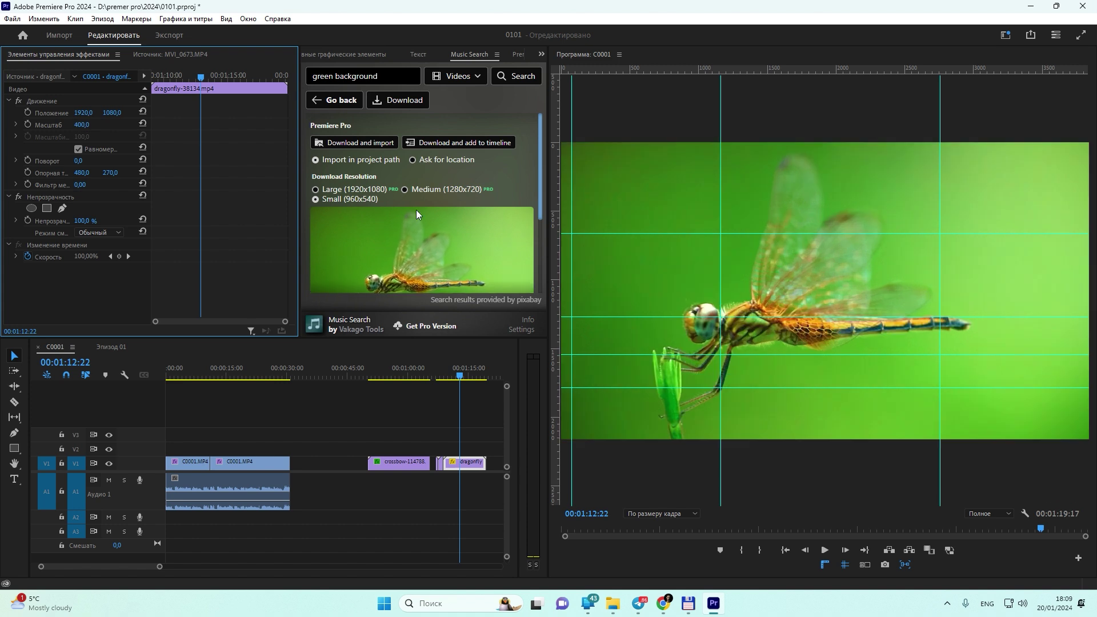
Try to key out the dragonfly clip by applying Ultra Key and sampling its green background as the key colour.
{"action": "left_click", "coordinate": [469, 417]}
{"action": "left_click", "coordinate": [468, 464]}
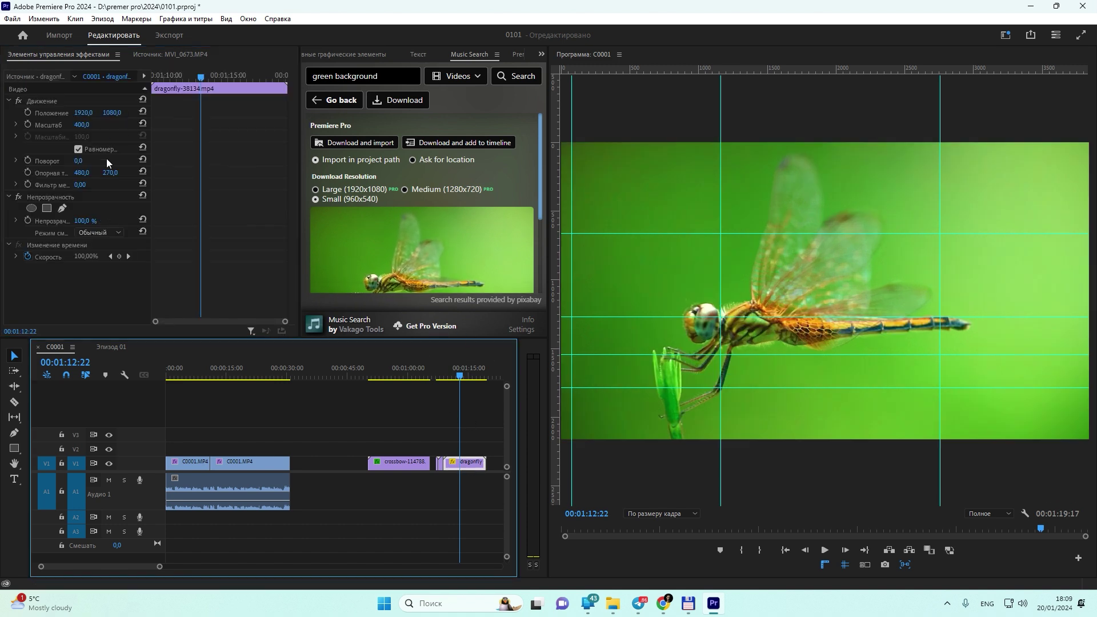
{"action": "left_click", "coordinate": [545, 54]}
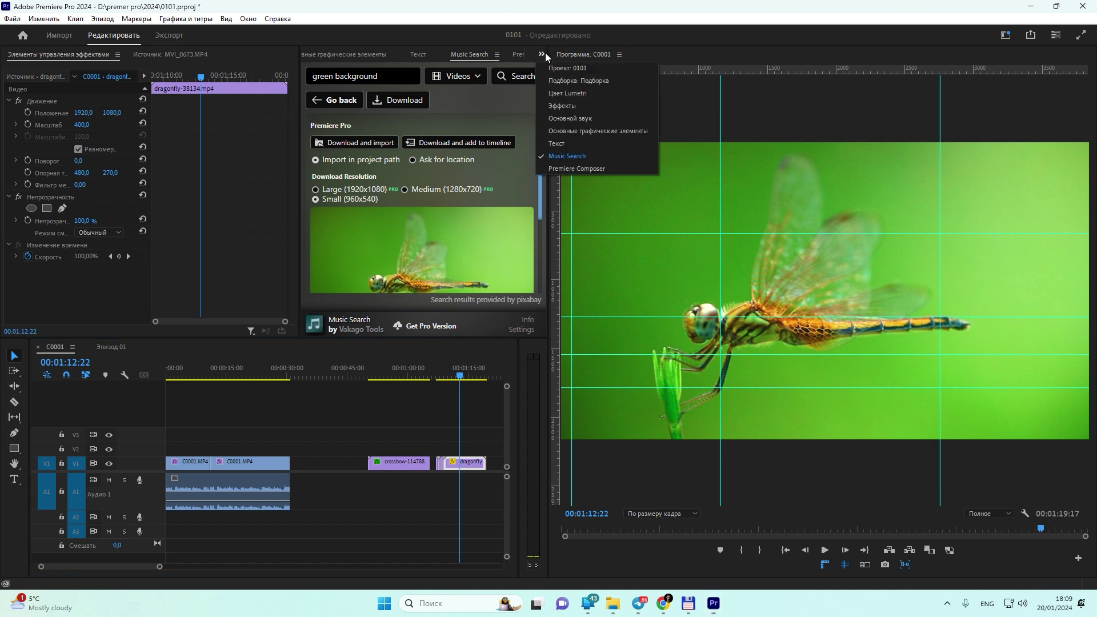
{"action": "left_click", "coordinate": [614, 104]}
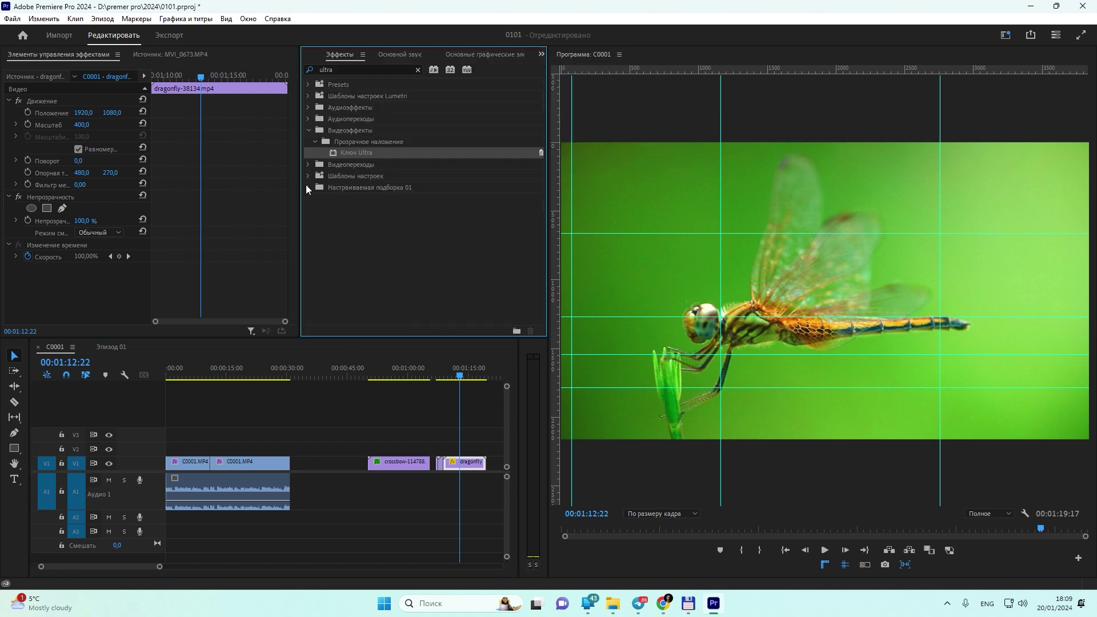
{"action": "left_click_drag", "start_coordinate": [364, 155], "coordinate": [416, 460]}
{"action": "left_click", "coordinate": [94, 316]}
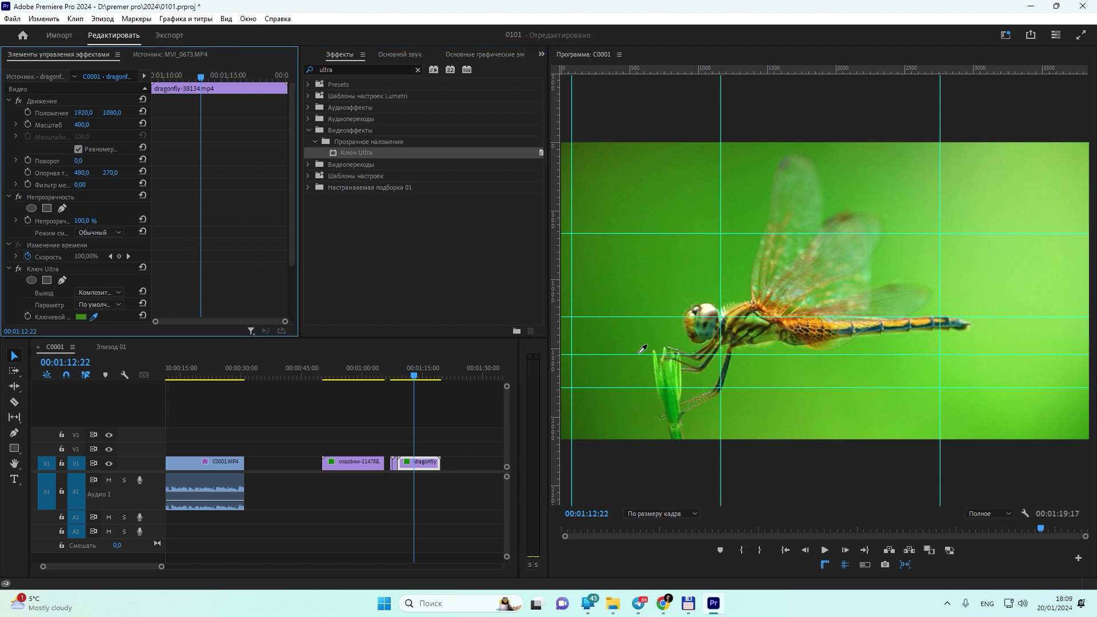
{"action": "left_click", "coordinate": [596, 362]}
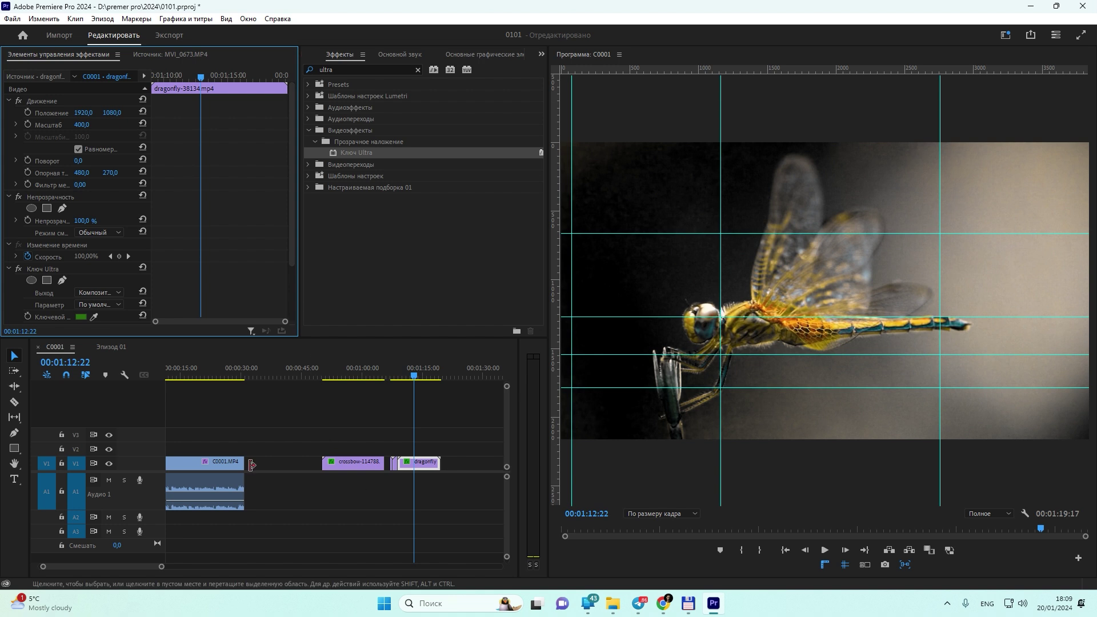
Move the dragonfly clip onto V2 above the end of the second C0001 clip and preview the overlay.
{"action": "left_click_drag", "start_coordinate": [425, 462], "coordinate": [231, 449]}
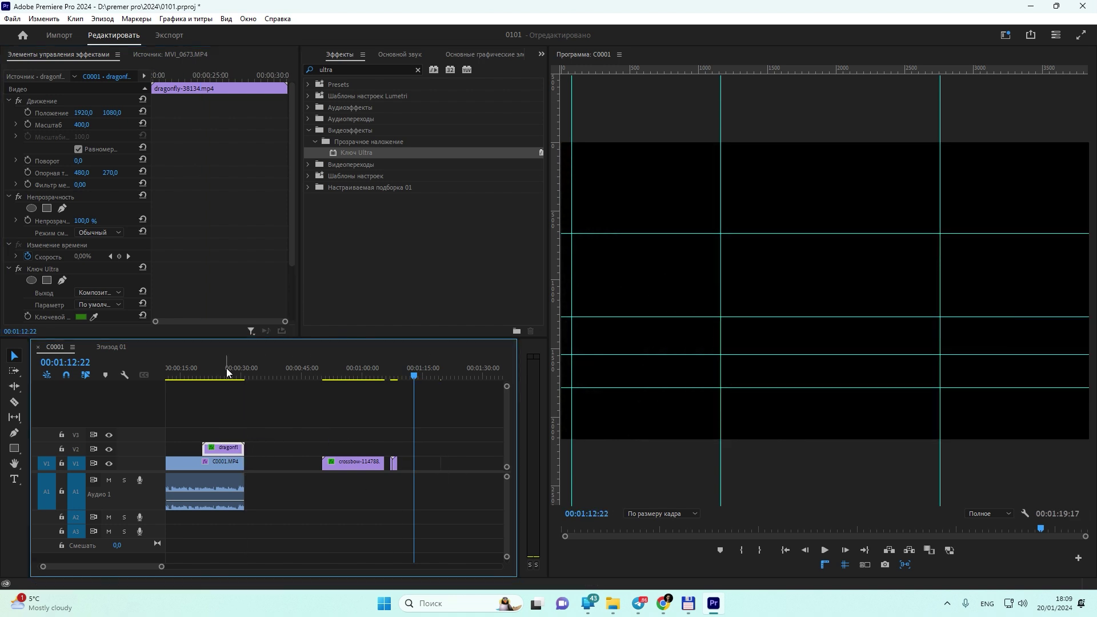
{"action": "left_click", "coordinate": [226, 372]}
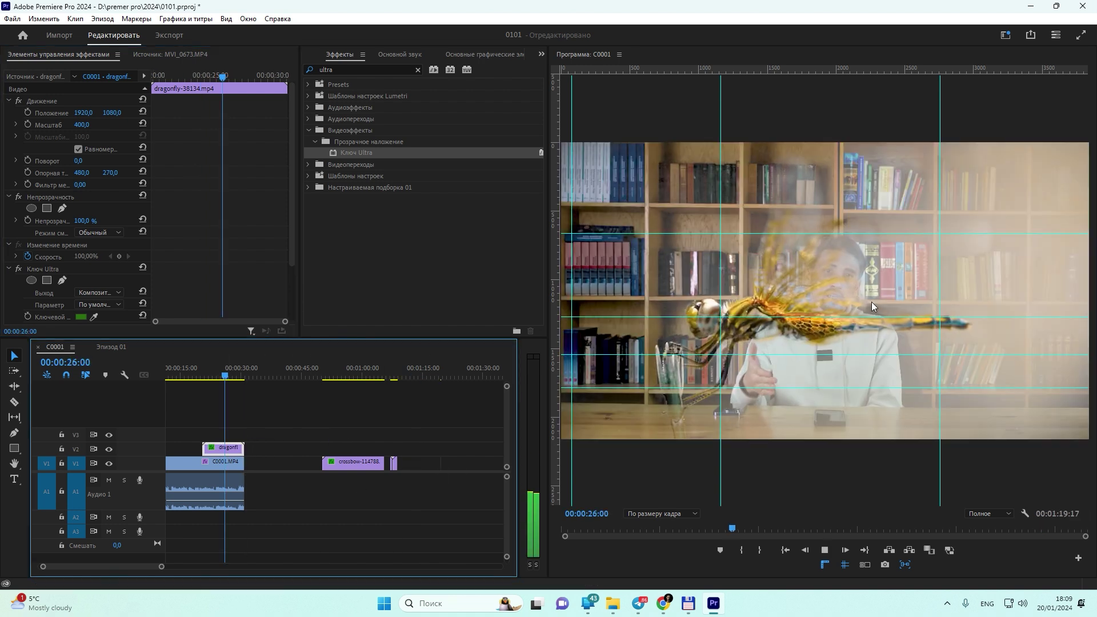
{"action": "key", "text": "space"}
{"action": "key", "text": "space"}
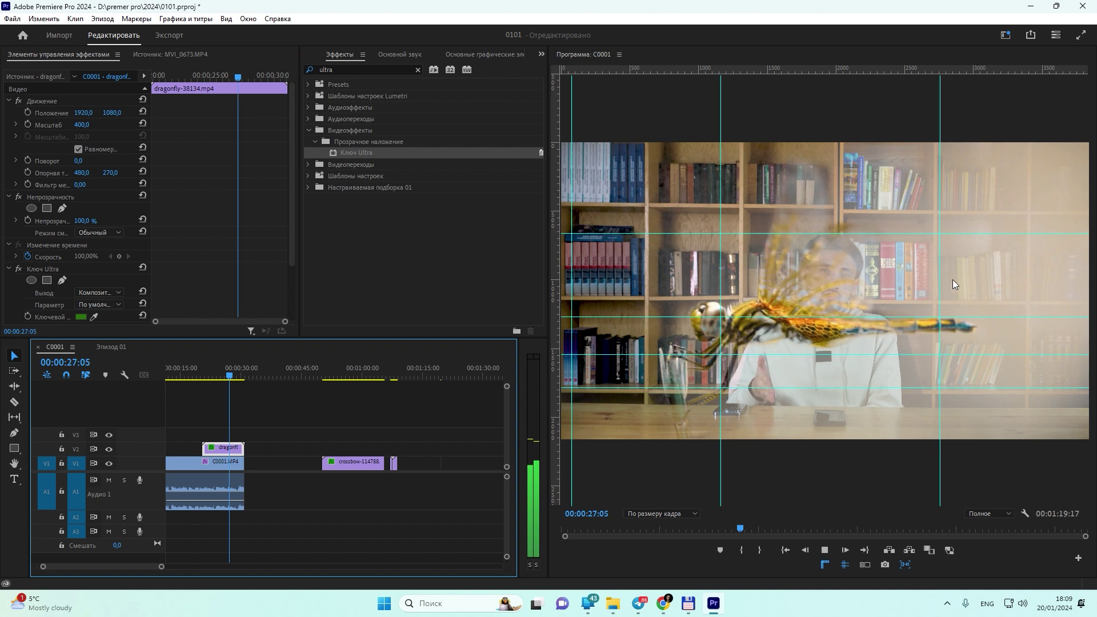
Move the crossbow clip onto V3 above the C0001 footage and play back the keyed overlay.
{"action": "left_click_drag", "start_coordinate": [359, 463], "coordinate": [196, 438]}
{"action": "left_click", "coordinate": [180, 371]}
{"action": "key", "text": "space"}
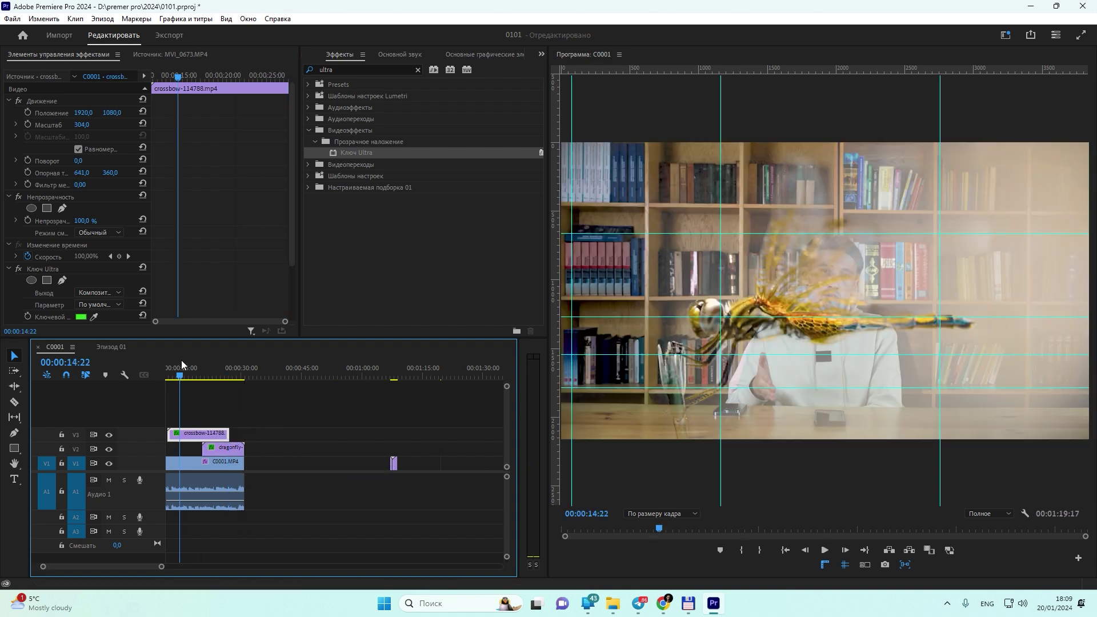
{"action": "scroll", "coordinate": [249, 413], "scroll_direction": "up", "scroll_amount": 2}
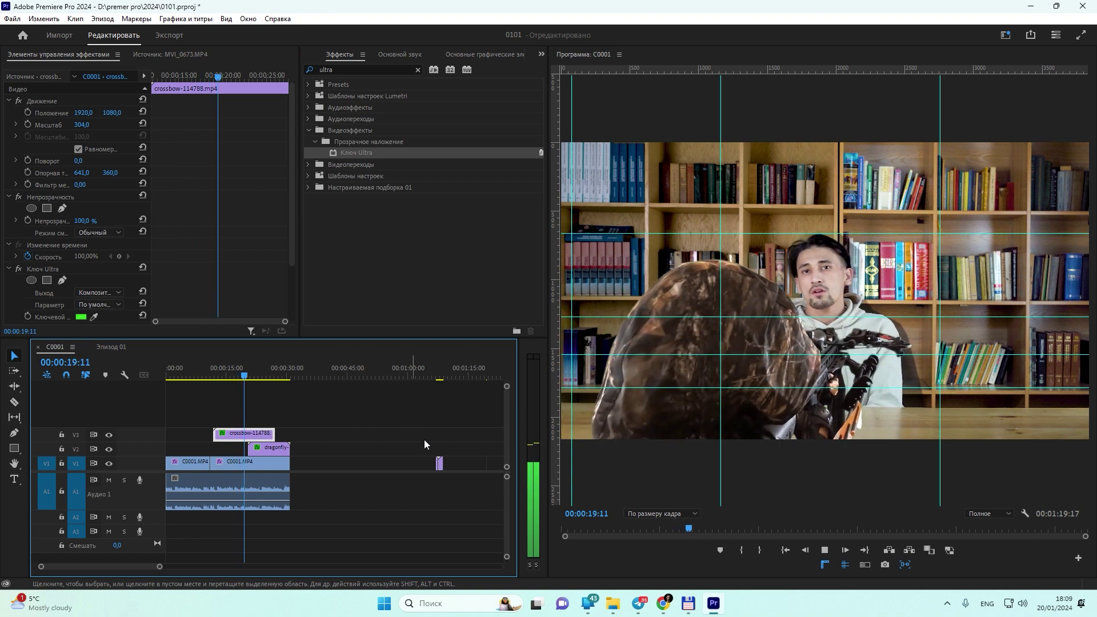
{"action": "key", "text": "space"}
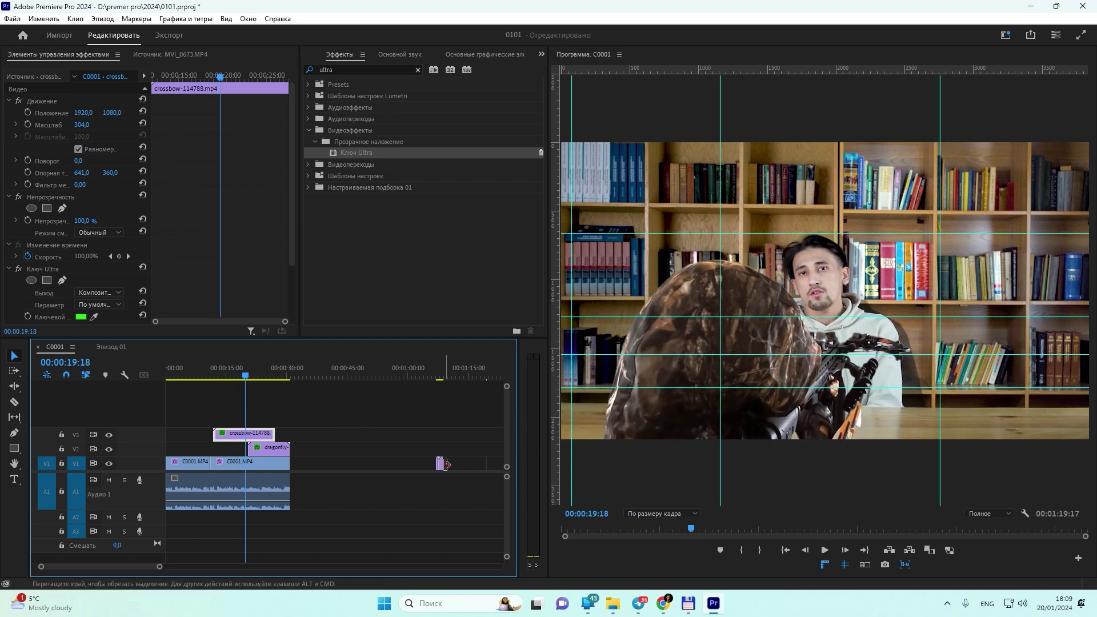
Move the butterfly clip onto V3 above the first C0001 clip and play it back over the footage.
{"action": "left_click_drag", "start_coordinate": [440, 463], "coordinate": [191, 369]}
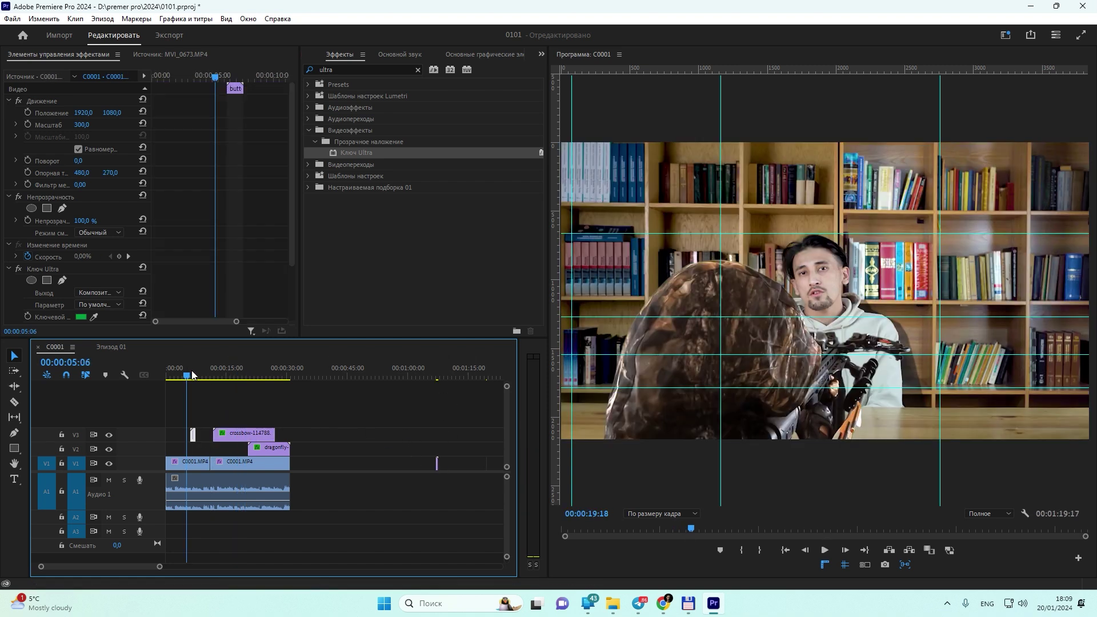
{"action": "left_click", "coordinate": [192, 375]}
{"action": "key", "text": "space"}
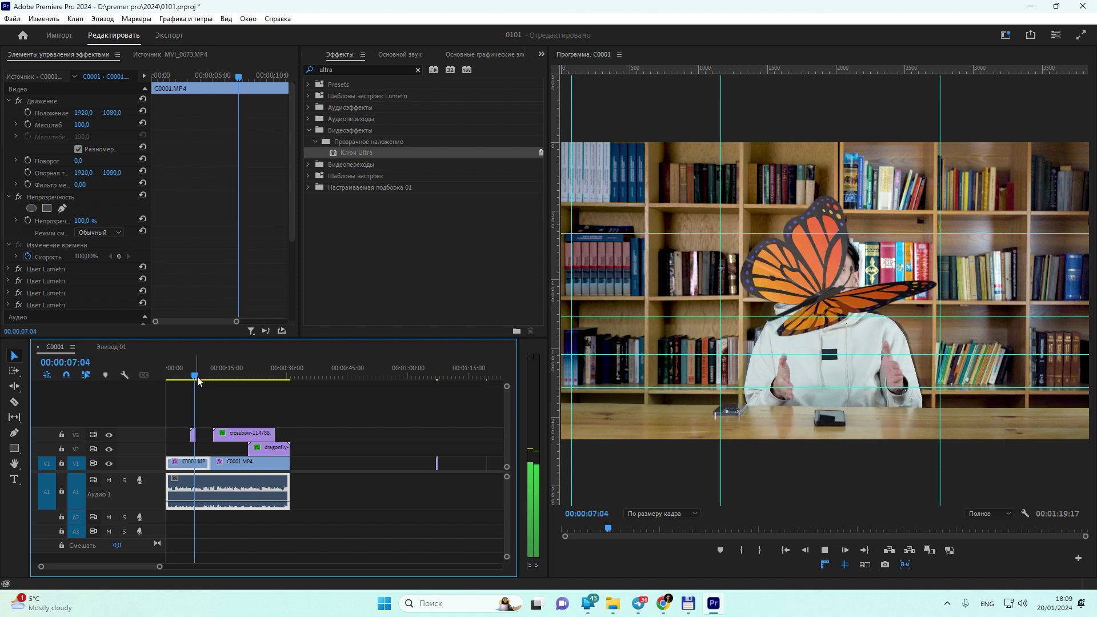
Raise the crossbow clip to a new V4 track and play the sequence through the dragonfly overlay.
{"action": "left_click_drag", "start_coordinate": [238, 371], "coordinate": [279, 368]}
{"action": "key", "text": "space"}
{"action": "left_click_drag", "start_coordinate": [246, 432], "coordinate": [245, 418]}
{"action": "key", "text": "space"}
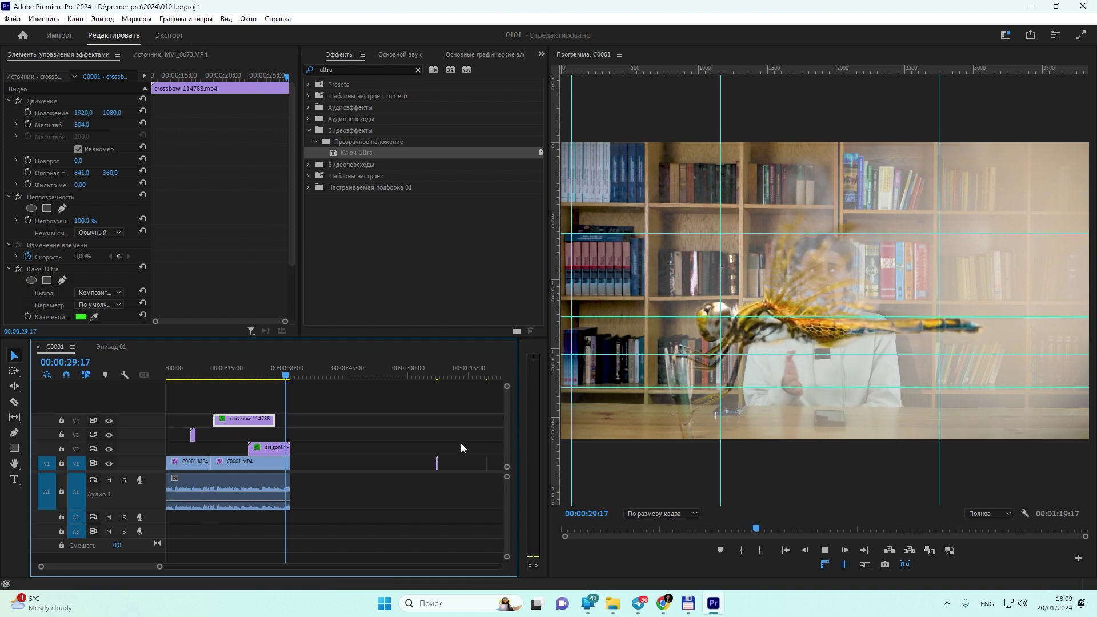
Try to refine the dragonfly clip's Ultra Key matte with highlight and shadow at 0, tolerance and pedestal at 100.
{"action": "left_click", "coordinate": [272, 447]}
{"action": "scroll", "coordinate": [42, 228], "scroll_direction": "down", "scroll_amount": 4}
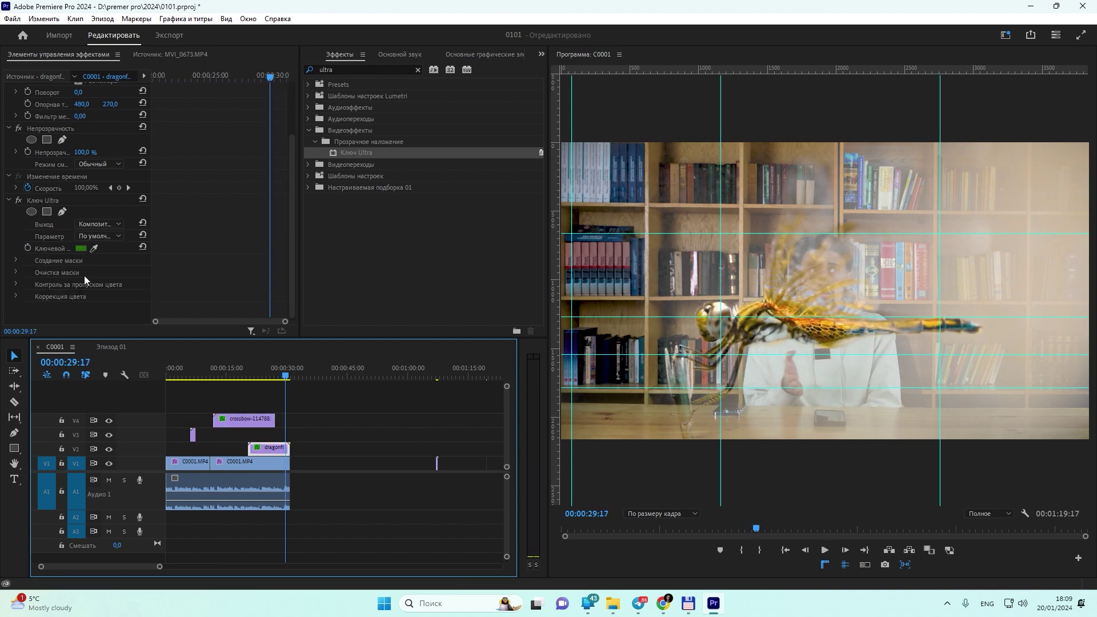
{"action": "left_click", "coordinate": [16, 258]}
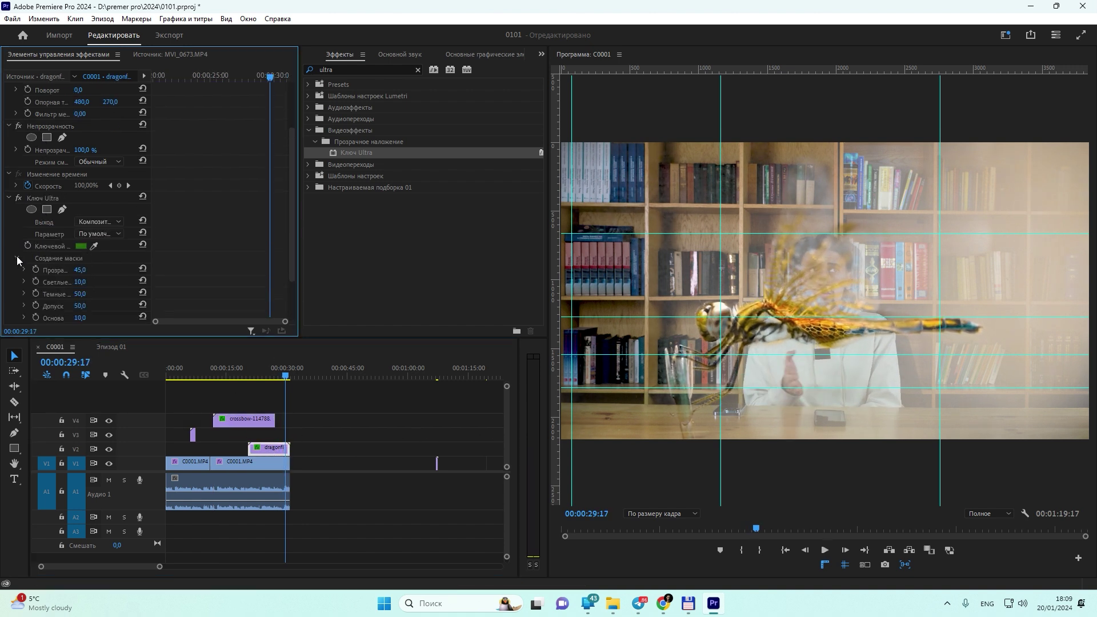
{"action": "left_click_drag", "start_coordinate": [81, 270], "coordinate": [25, 269]}
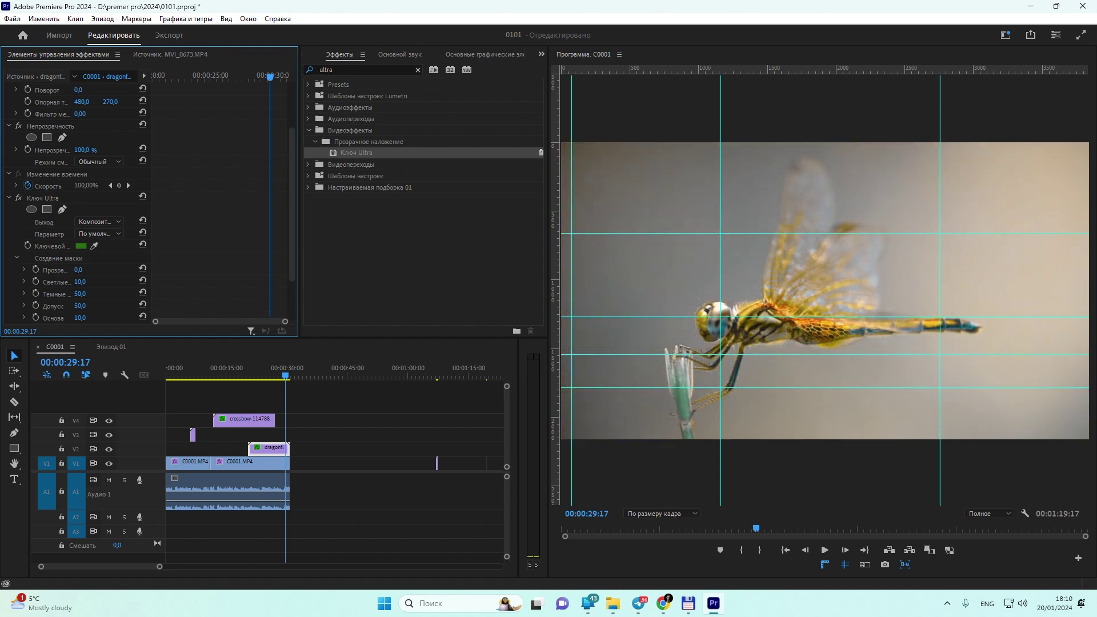
{"action": "left_click_drag", "start_coordinate": [78, 269], "coordinate": [90, 272]}
{"action": "key", "text": "ctrl+z"}
{"action": "left_click_drag", "start_coordinate": [82, 281], "coordinate": [57, 281]}
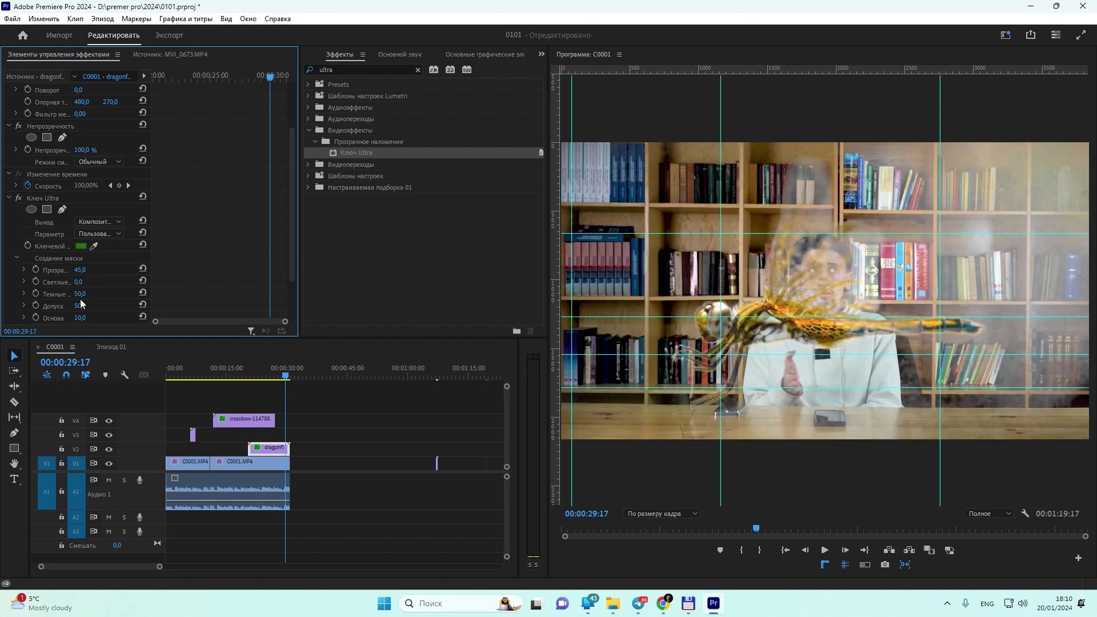
{"action": "left_click_drag", "start_coordinate": [80, 293], "coordinate": [124, 319]}
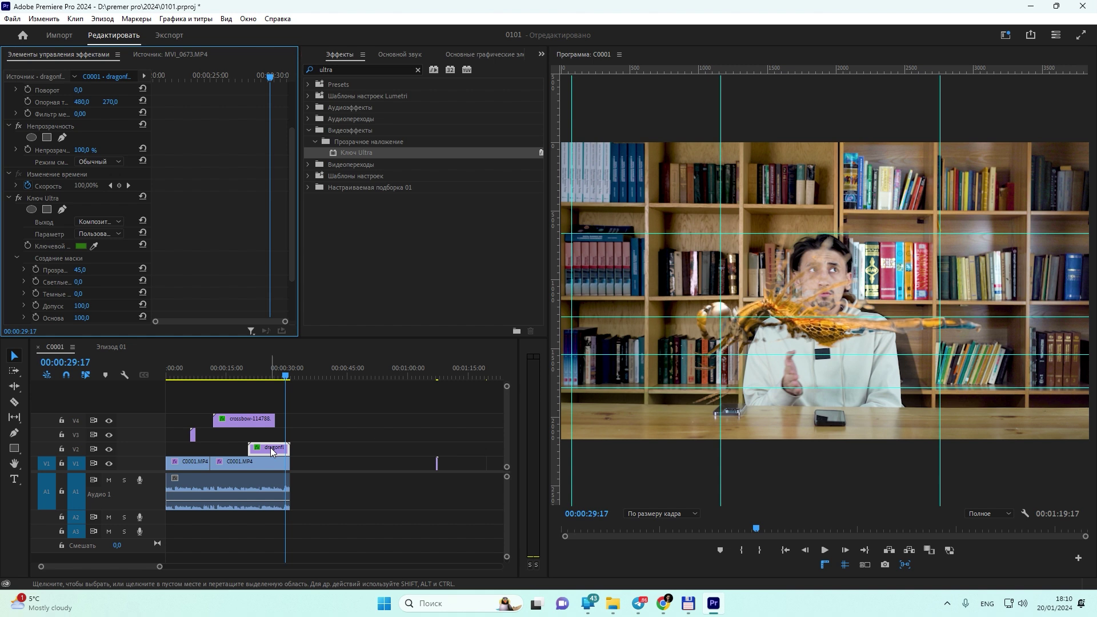
Delete Ultra Key from the dragonfly clip and move the clip along V2 past the end of the C0001 footage.
{"action": "left_click", "coordinate": [46, 197]}
{"action": "key", "text": "Delete"}
{"action": "left_click_drag", "start_coordinate": [283, 453], "coordinate": [358, 432]}
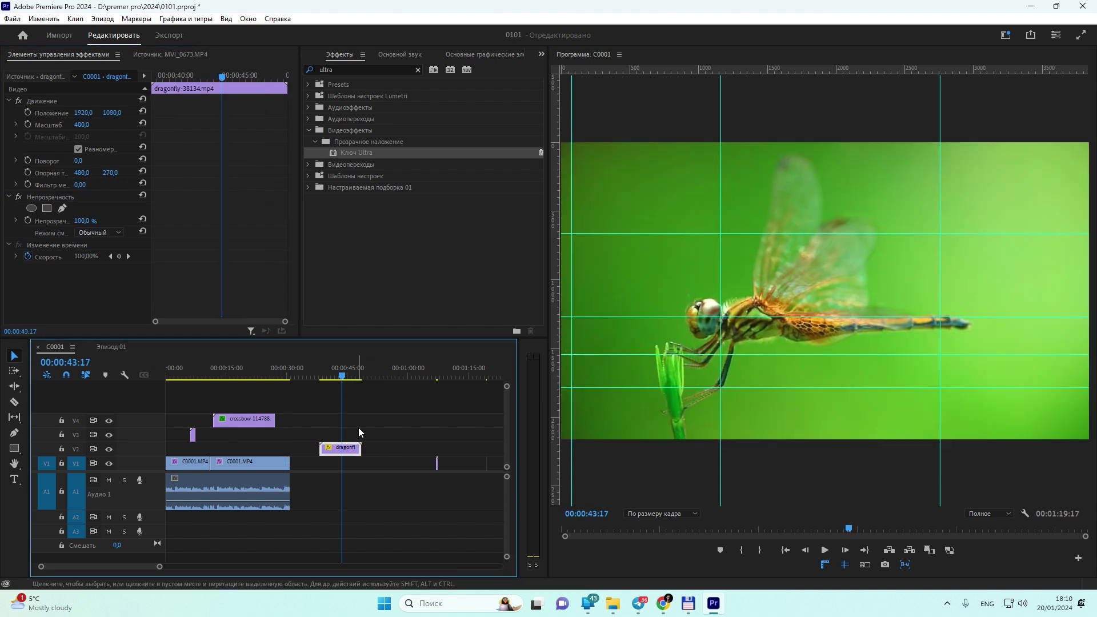
Add a rectangular opacity mask to the dragonfly clip and stretch its corners into a trapezoid enclosing the whole dragonfly.
{"action": "left_click", "coordinate": [47, 208]}
{"action": "left_click_drag", "start_coordinate": [817, 260], "coordinate": [796, 195]}
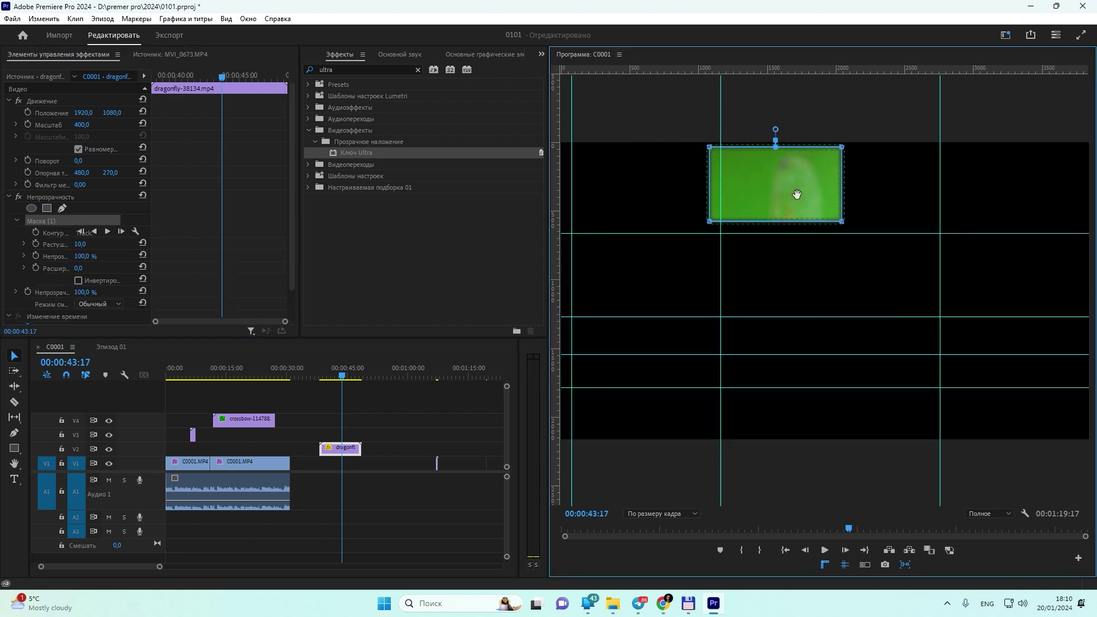
{"action": "left_click_drag", "start_coordinate": [710, 226], "coordinate": [595, 434]}
{"action": "left_click_drag", "start_coordinate": [844, 224], "coordinate": [1044, 421]}
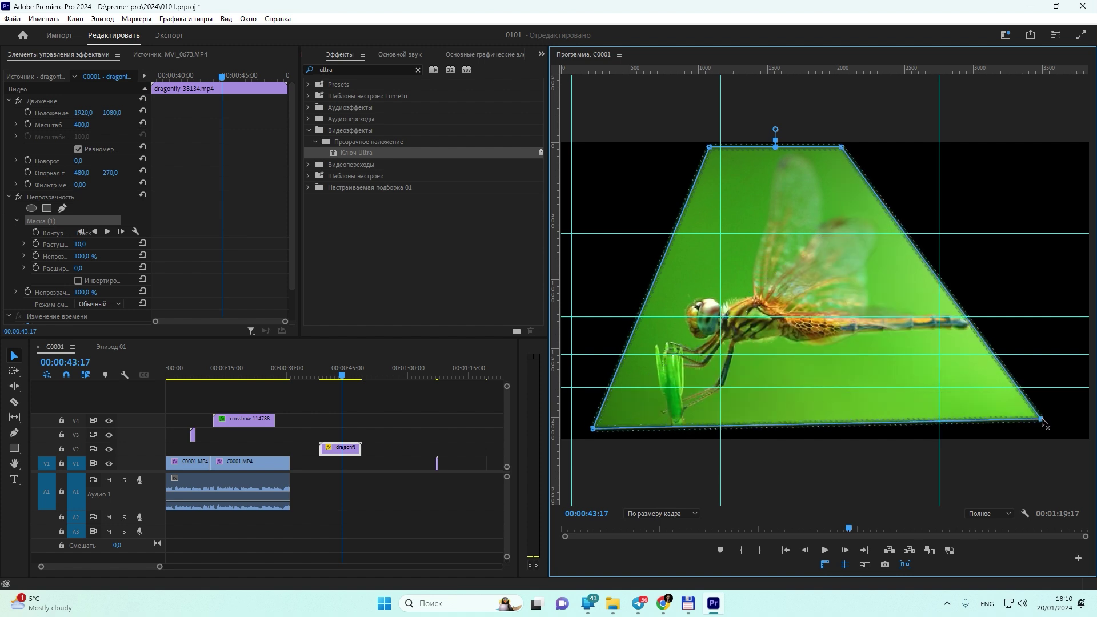
Add and move points on the dragonfly mask to tighten its right and left edges around the wings and tail.
{"action": "left_click_drag", "start_coordinate": [944, 293], "coordinate": [980, 288]}
{"action": "left_click", "coordinate": [895, 193]}
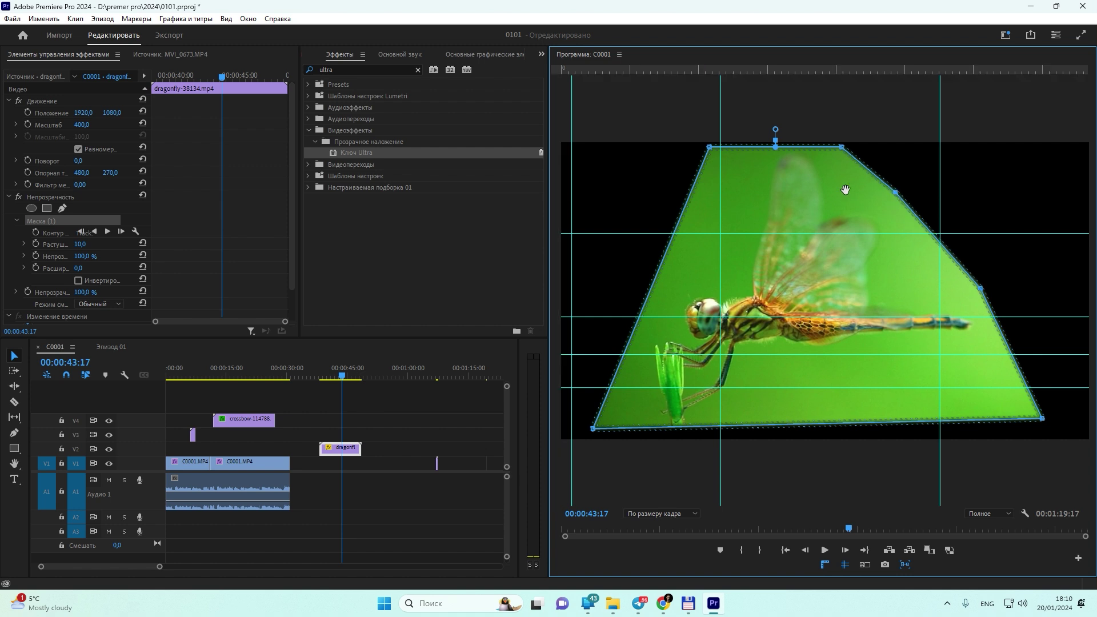
{"action": "left_click", "coordinate": [682, 212]}
{"action": "left_click_drag", "start_coordinate": [683, 212], "coordinate": [722, 238]}
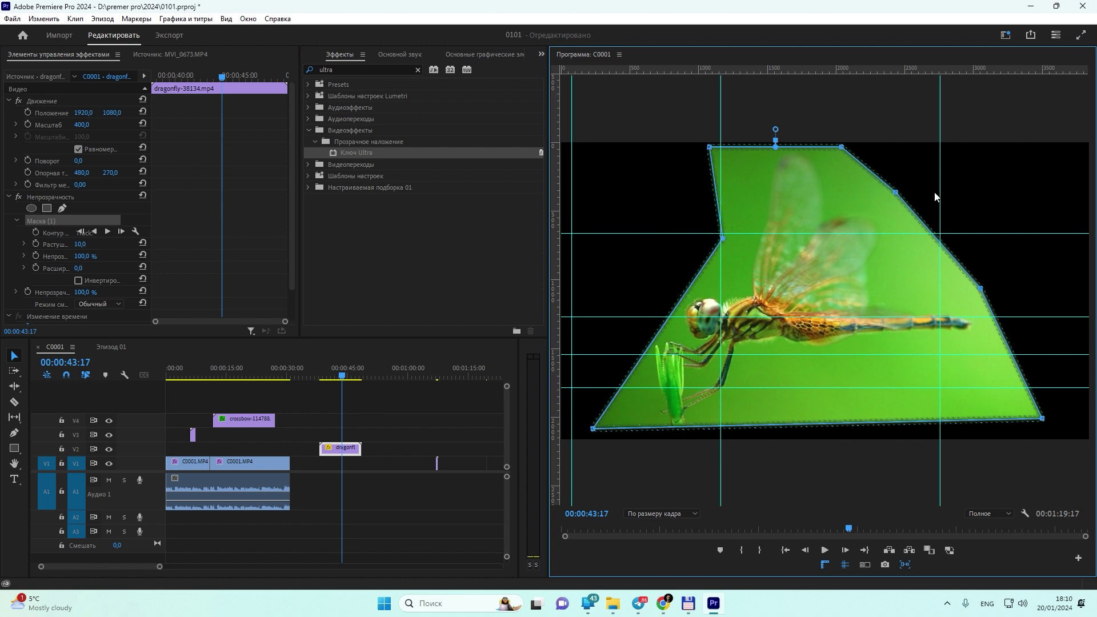
{"action": "left_click_drag", "start_coordinate": [926, 226], "coordinate": [892, 290]}
{"action": "key", "text": "space"}
{"action": "key", "text": "space"}
{"action": "left_click_drag", "start_coordinate": [1040, 417], "coordinate": [987, 339]}
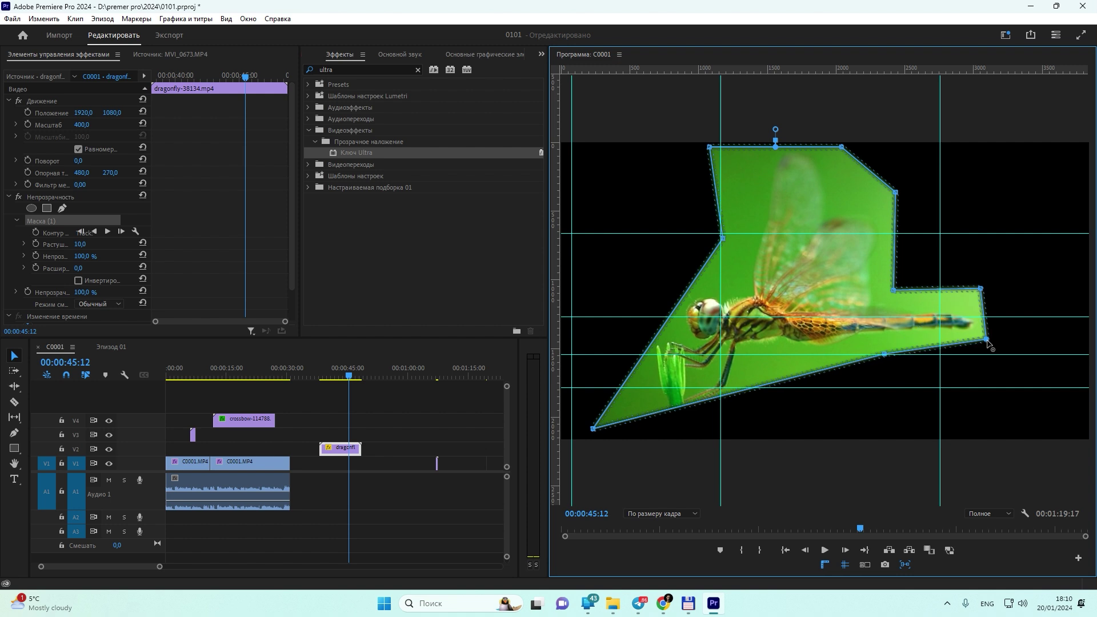
Reshape the mask's lower part with extra points so it follows the underside of the body, the legs and the leaf.
{"action": "left_click_drag", "start_coordinate": [727, 395], "coordinate": [736, 355]}
{"action": "left_click", "coordinate": [777, 406]}
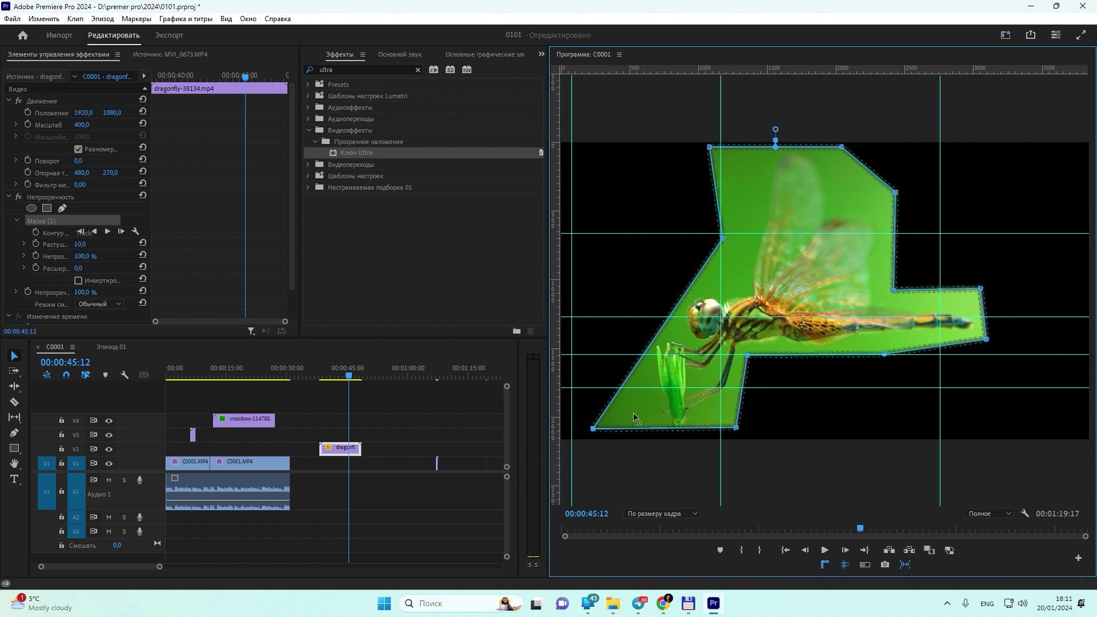
{"action": "left_click_drag", "start_coordinate": [633, 413], "coordinate": [638, 413]}
{"action": "left_click_drag", "start_coordinate": [671, 354], "coordinate": [664, 317]}
{"action": "left_click", "coordinate": [658, 303]}
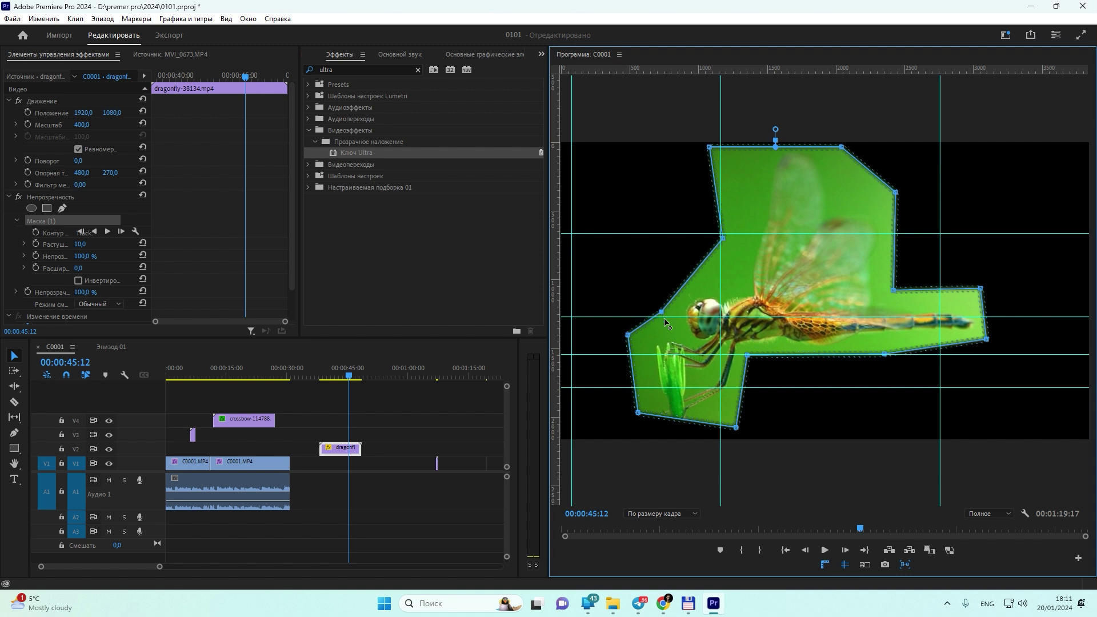
Tighten the mask around the dragonfly's head and upper wing with extra points, and play the clip to check it.
{"action": "left_click_drag", "start_coordinate": [720, 273], "coordinate": [725, 275]}
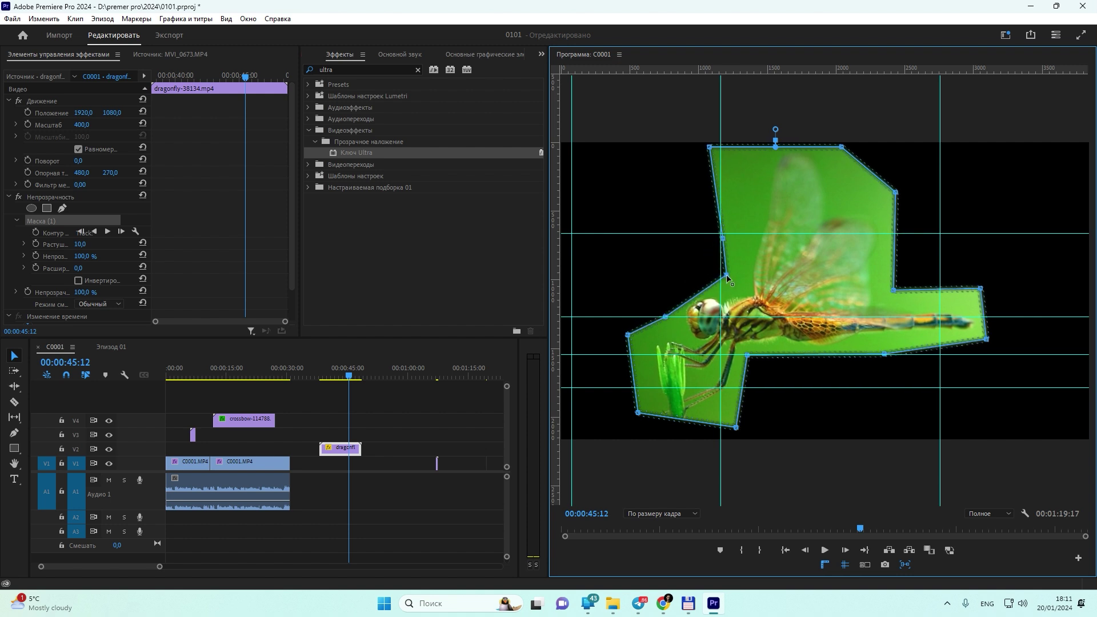
{"action": "left_click", "coordinate": [684, 290]}
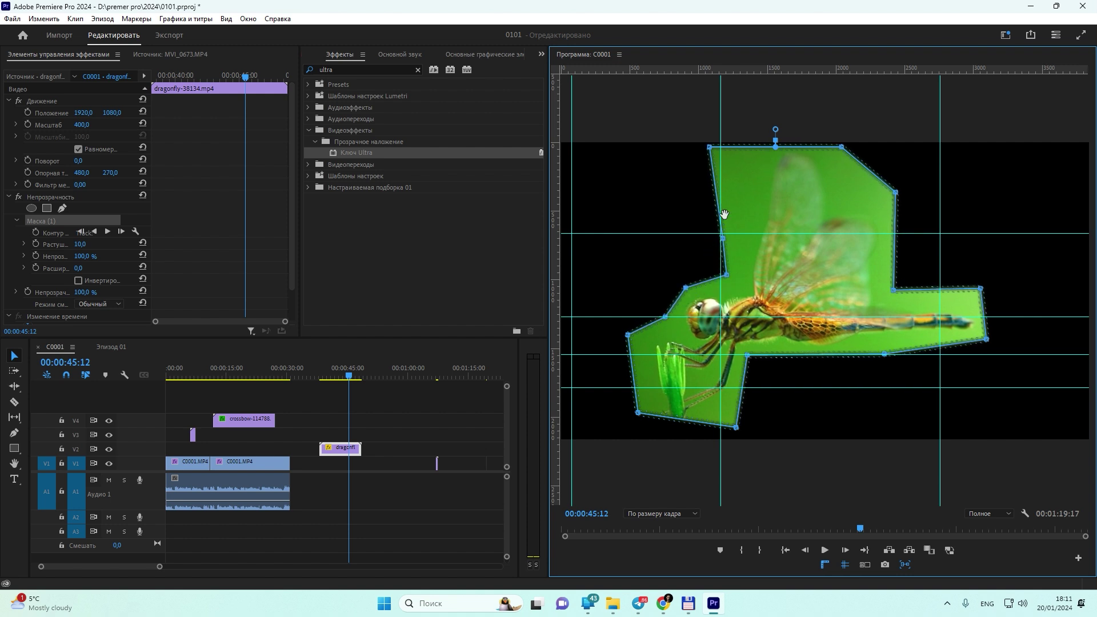
{"action": "left_click_drag", "start_coordinate": [709, 147], "coordinate": [785, 138]}
{"action": "left_click", "coordinate": [809, 150]}
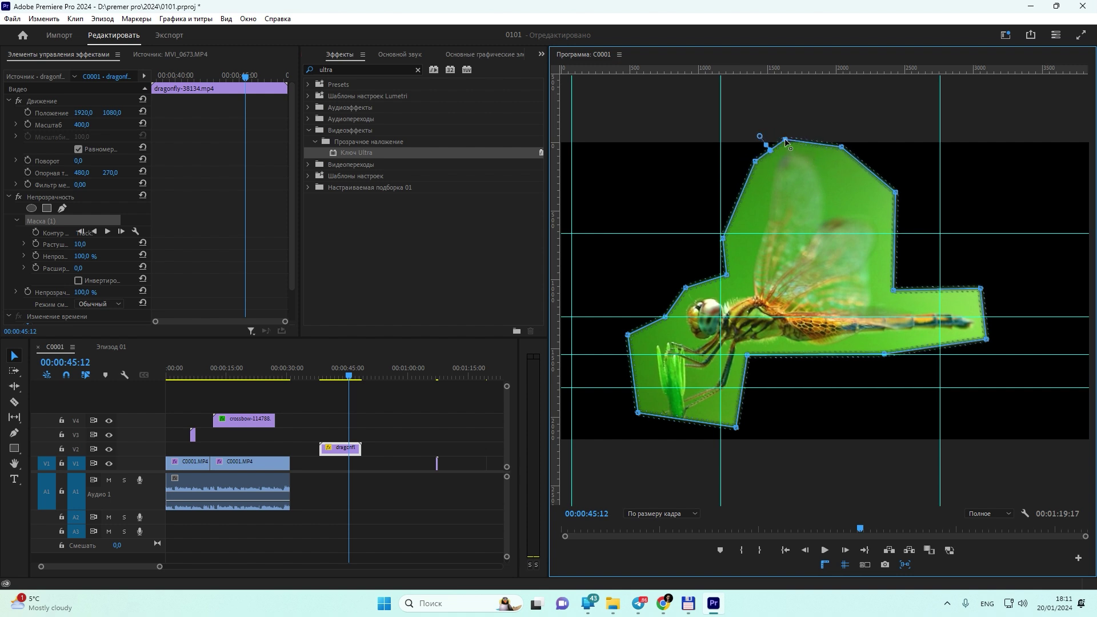
{"action": "key", "text": "space"}
{"action": "key", "text": "space"}
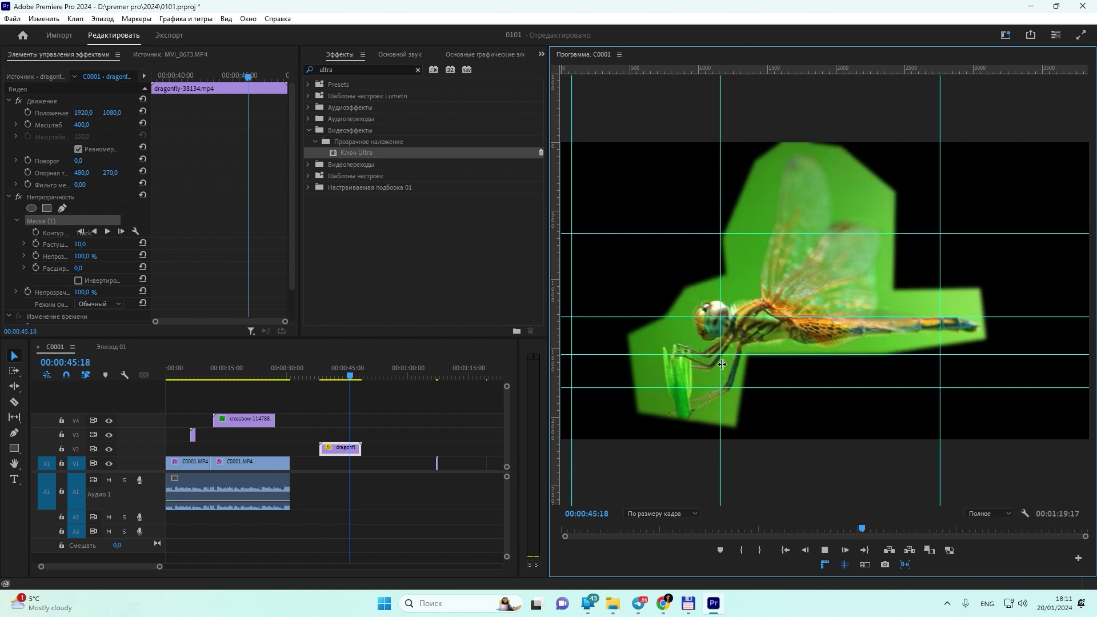
Apply Ultra Key to the masked dragonfly clip, sample the green background as key color and preview the result.
{"action": "left_click", "coordinate": [382, 153]}
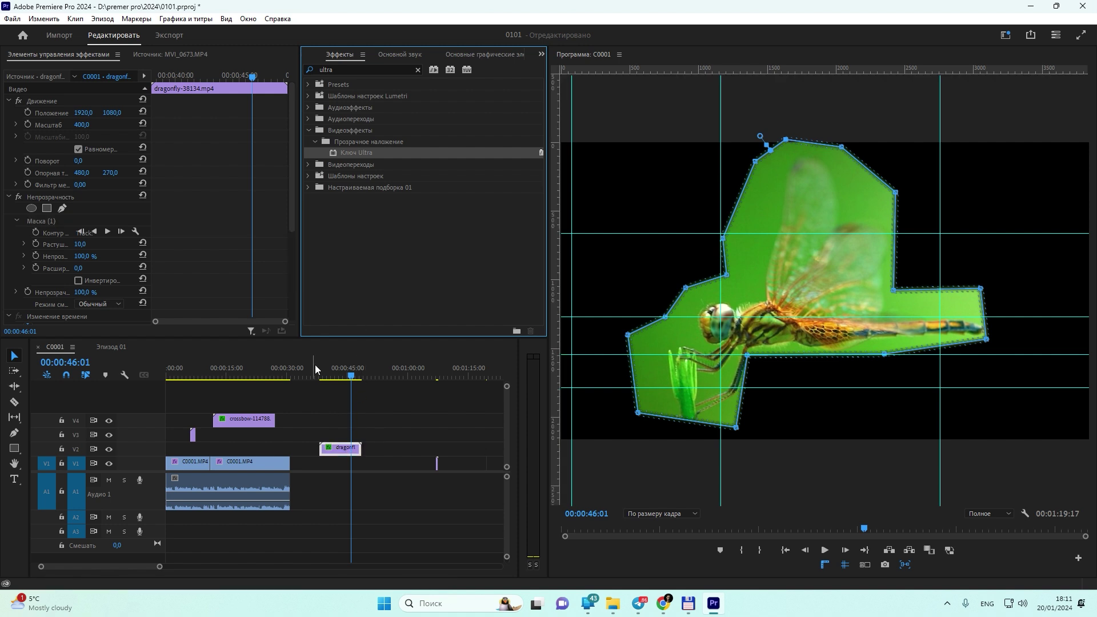
{"action": "left_click_drag", "start_coordinate": [174, 291], "coordinate": [70, 273]}
{"action": "left_click", "coordinate": [95, 319]}
{"action": "left_click", "coordinate": [750, 263]}
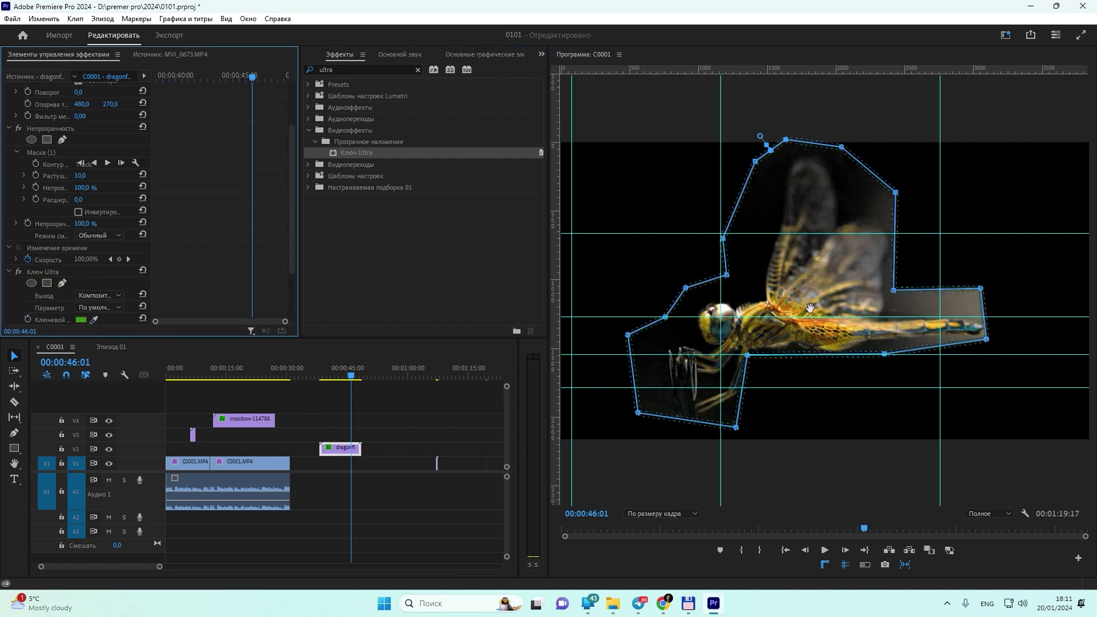
{"action": "key", "text": "space"}
{"action": "key", "text": "space"}
Move the dragonfly clip back over the end of the C0001 footage on V2, remove the crossbow clip and play the overlay.
{"action": "left_click_drag", "start_coordinate": [342, 451], "coordinate": [270, 452]}
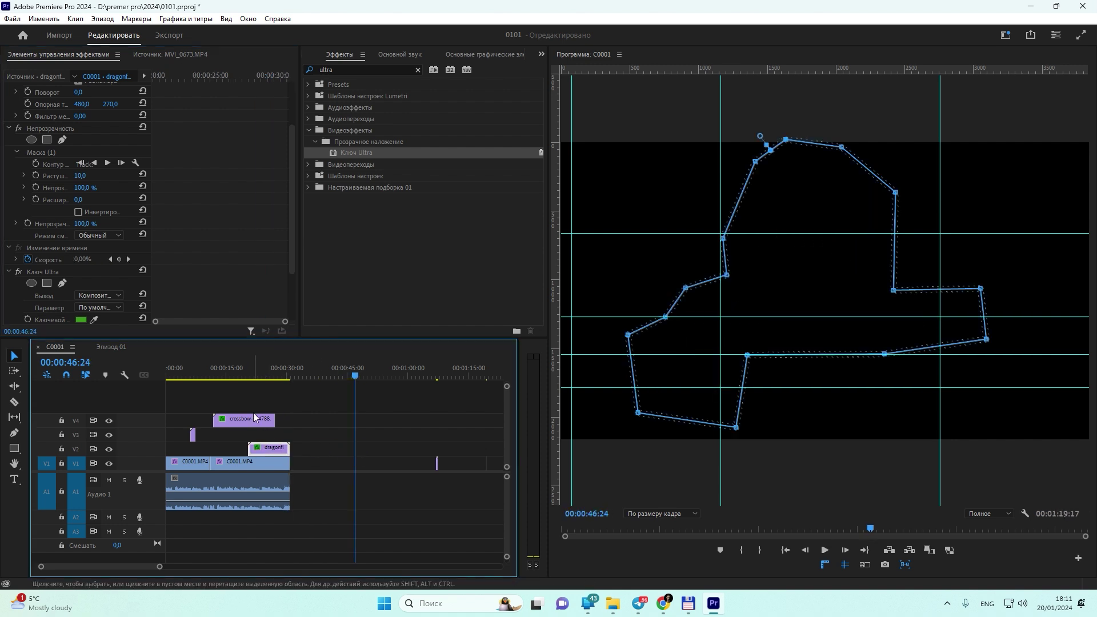
{"action": "left_click", "coordinate": [277, 378]}
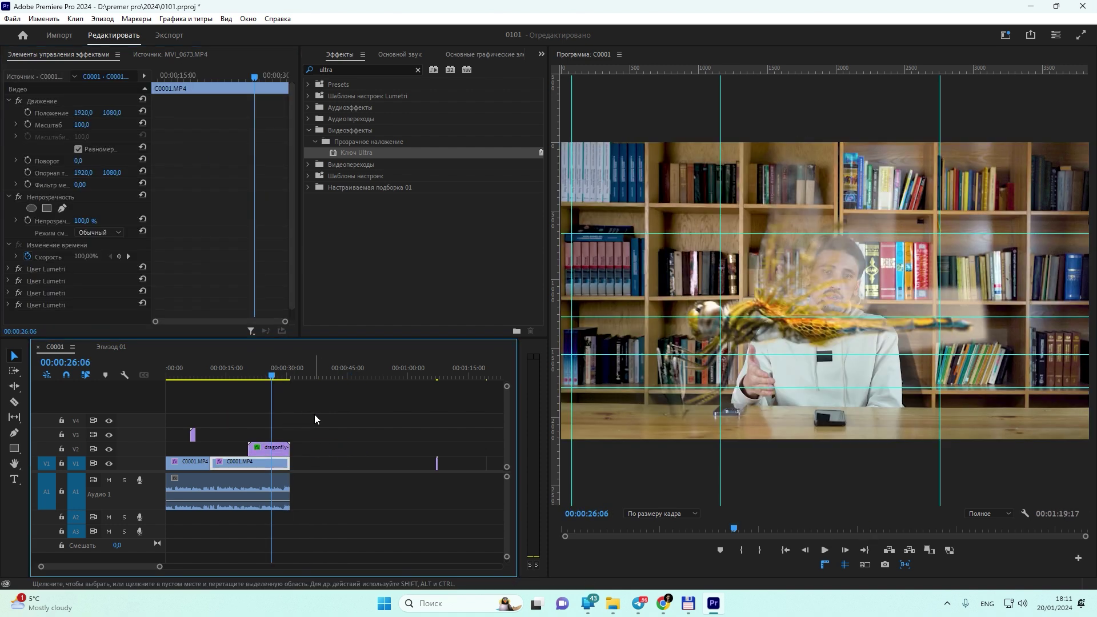
{"action": "key", "text": "space"}
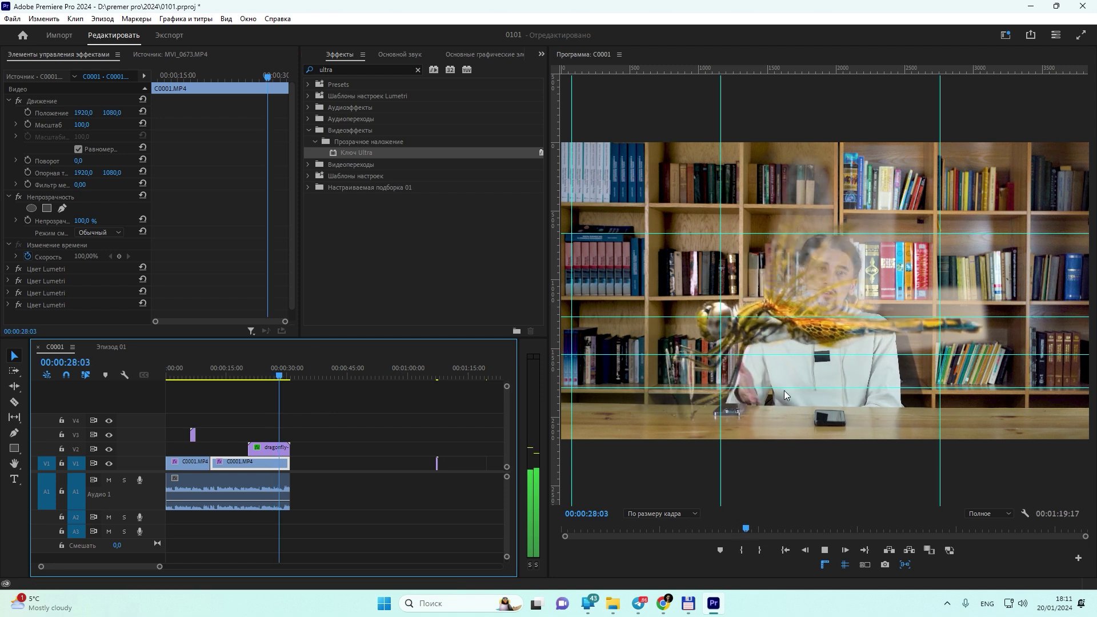
{"action": "key", "text": "space"}
Set the dragonfly clip's Lumetri Color tint to -7.3.
{"action": "left_click", "coordinate": [269, 447]}
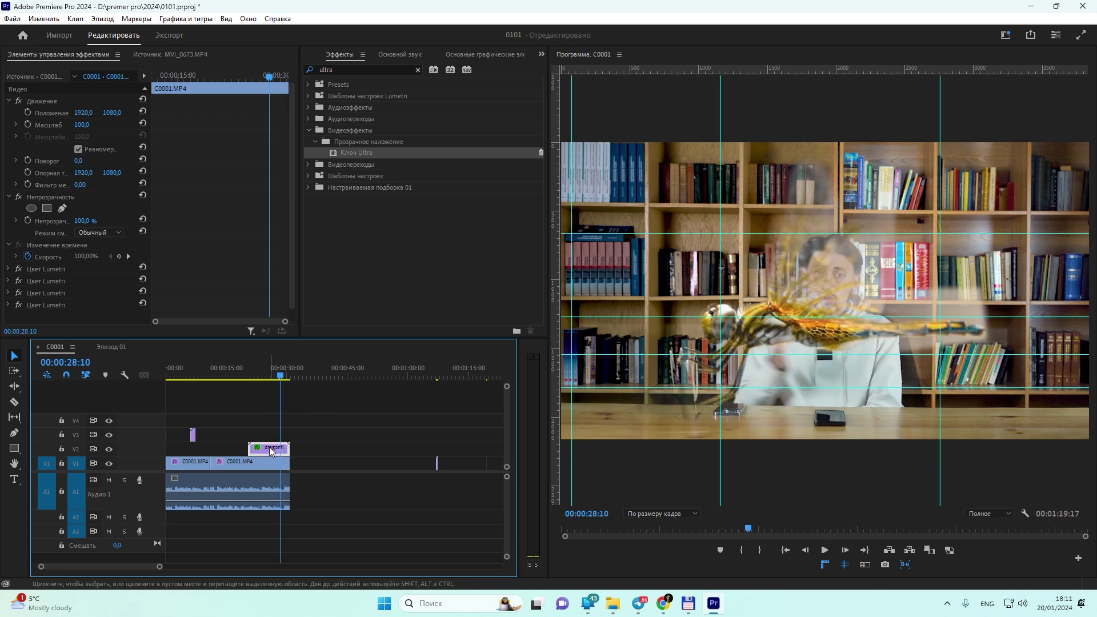
{"action": "scroll", "coordinate": [99, 293], "scroll_direction": "down", "scroll_amount": 5}
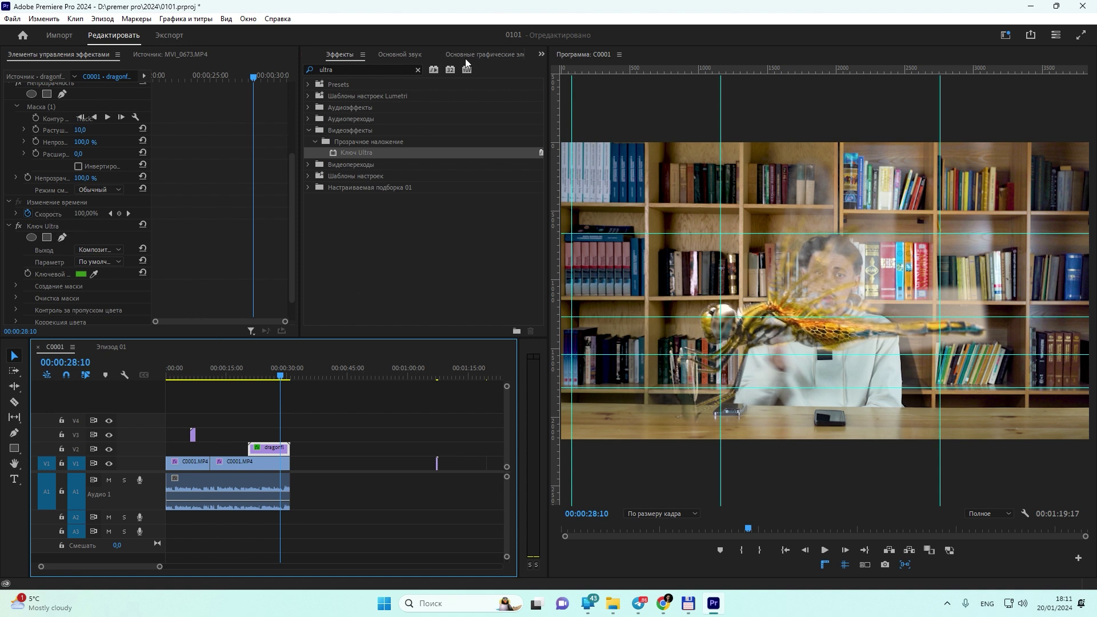
{"action": "left_click", "coordinate": [542, 54]}
{"action": "left_click", "coordinate": [560, 94]}
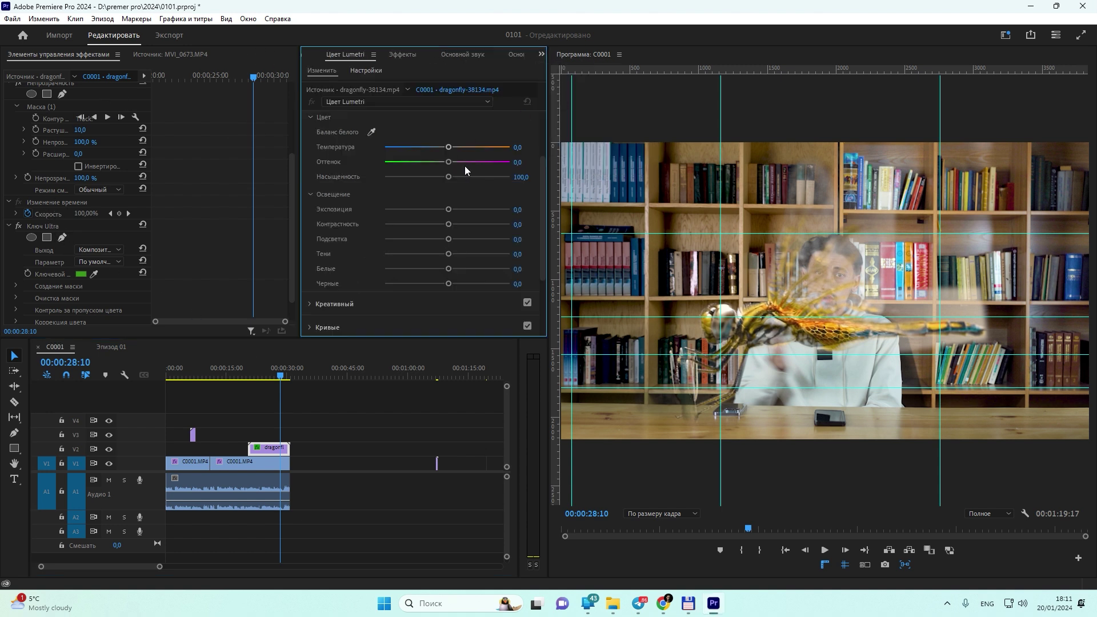
{"action": "mouse_move", "coordinate": [448, 162]}
{"action": "left_mouse_down"}
{"action": "mouse_move", "coordinate": [430, 162]}
{"action": "mouse_move", "coordinate": [443, 165]}
{"action": "left_mouse_up"}
Reorder the dragonfly clip's effects so Lumetri Color is applied before Ultra Key.
{"action": "scroll", "coordinate": [53, 259], "scroll_direction": "down", "scroll_amount": 2}
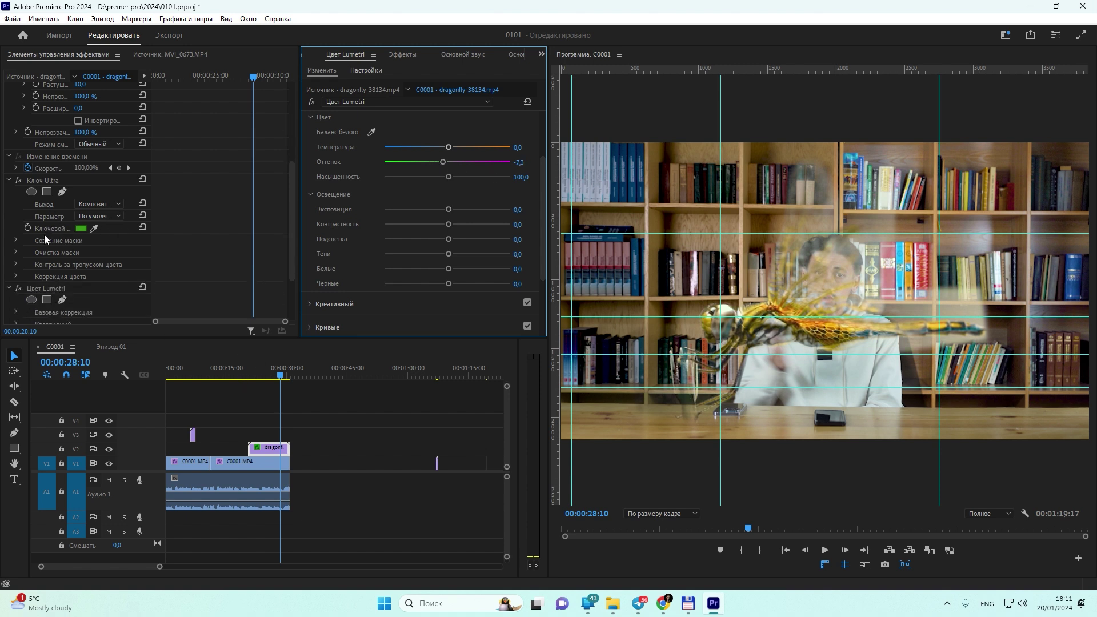
{"action": "left_click", "coordinate": [41, 287]}
{"action": "left_click_drag", "start_coordinate": [43, 180], "coordinate": [45, 172]}
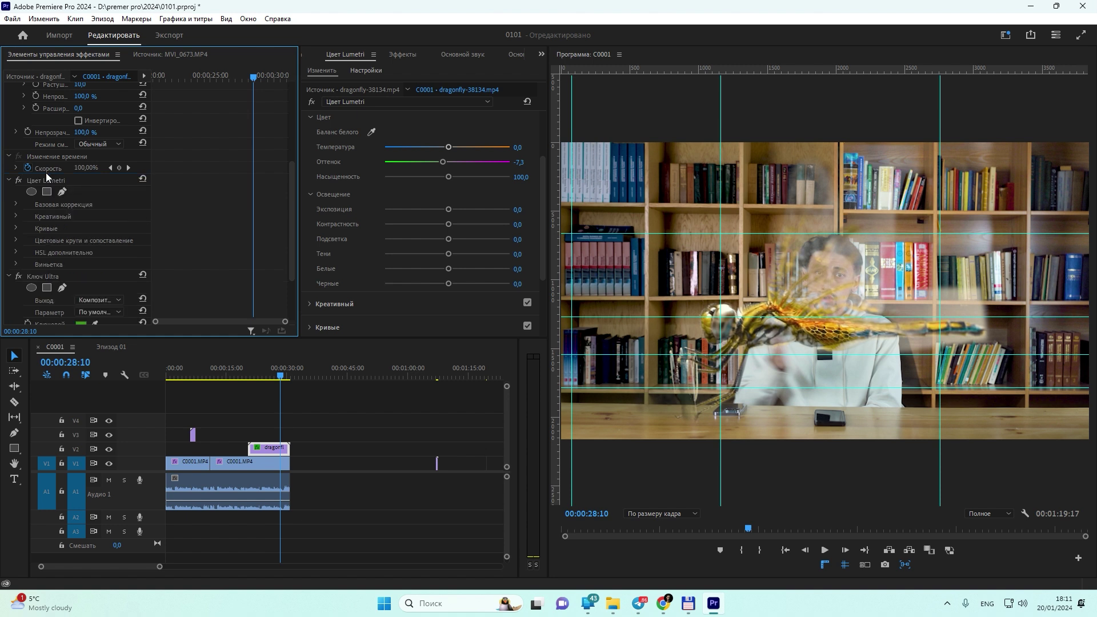
Resample Ultra Key's key color from the dragonfly's green background, first near the tail and again beside the head.
{"action": "scroll", "coordinate": [83, 283], "scroll_direction": "down", "scroll_amount": 3}
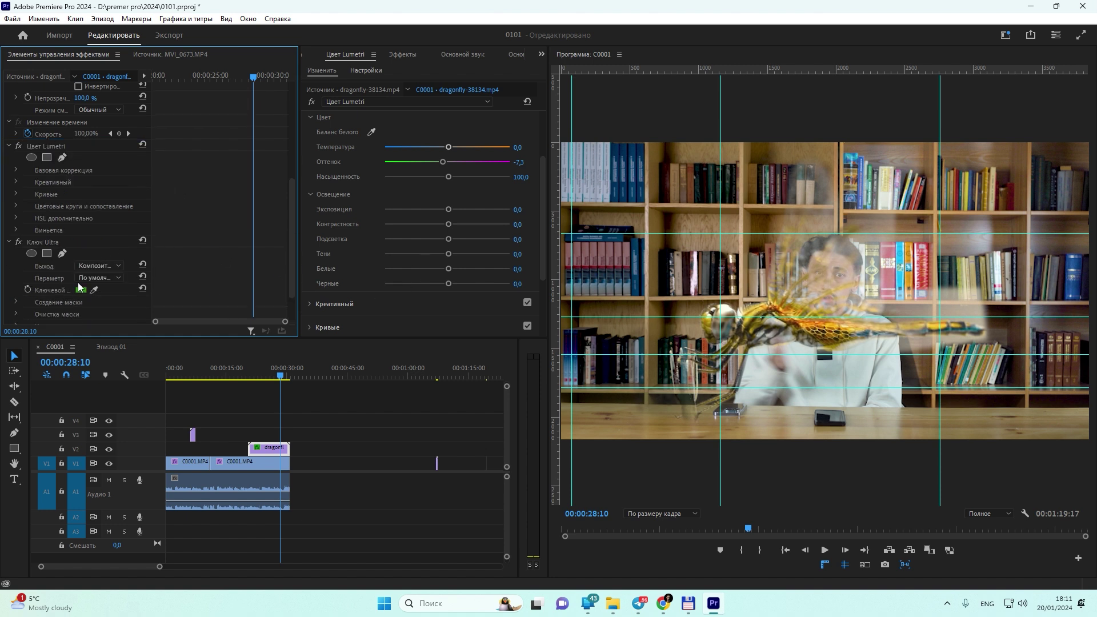
{"action": "left_click", "coordinate": [94, 255]}
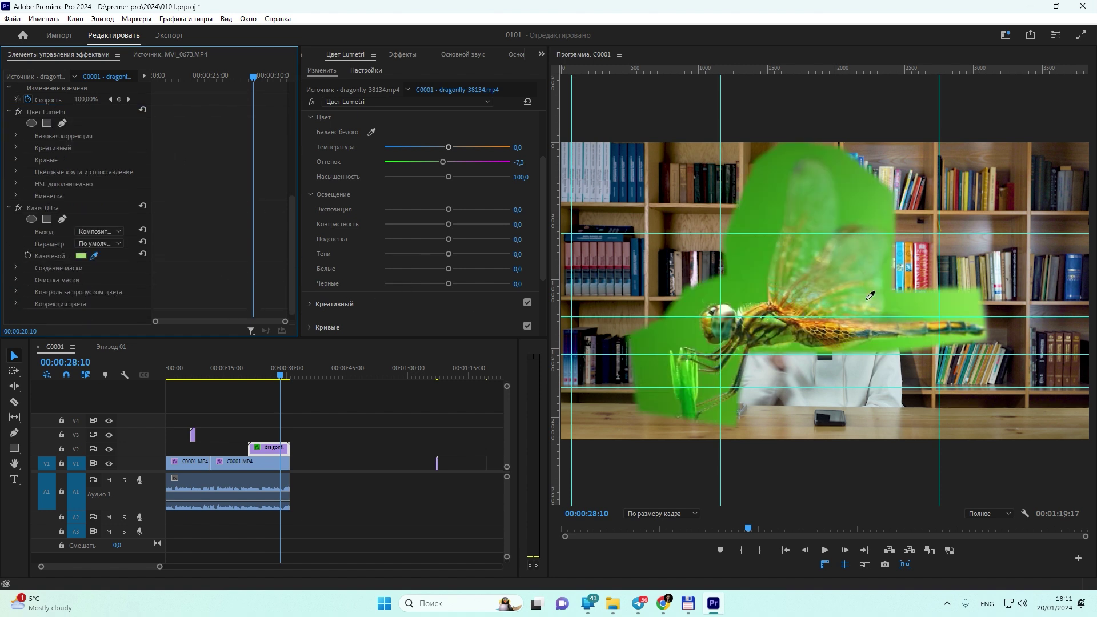
{"action": "left_click", "coordinate": [927, 310]}
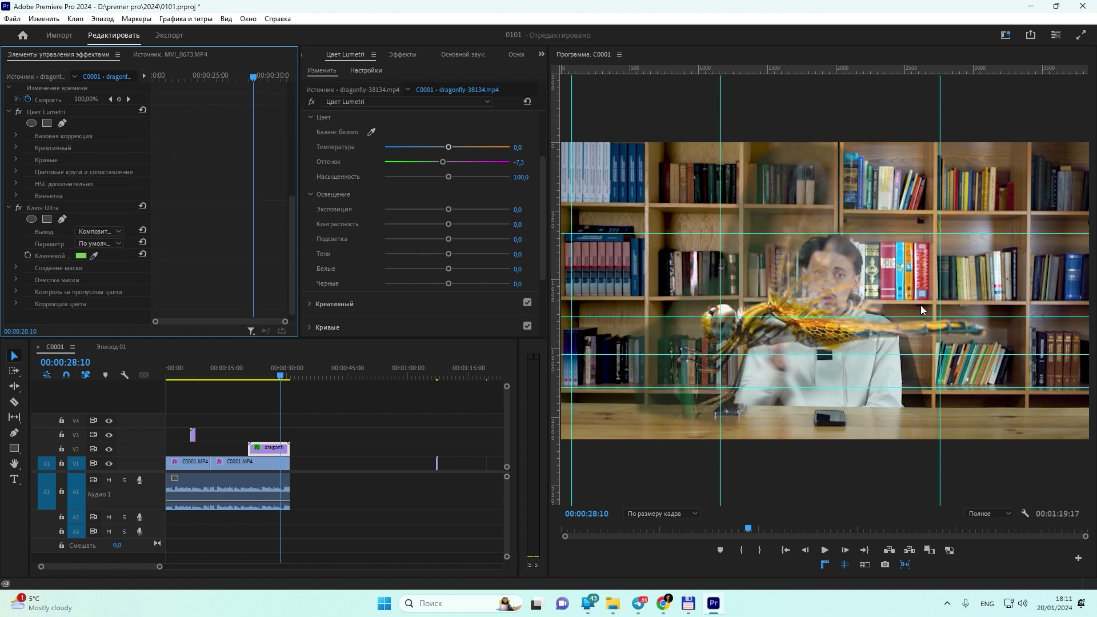
{"action": "left_click", "coordinate": [95, 255]}
{"action": "left_click", "coordinate": [759, 287]}
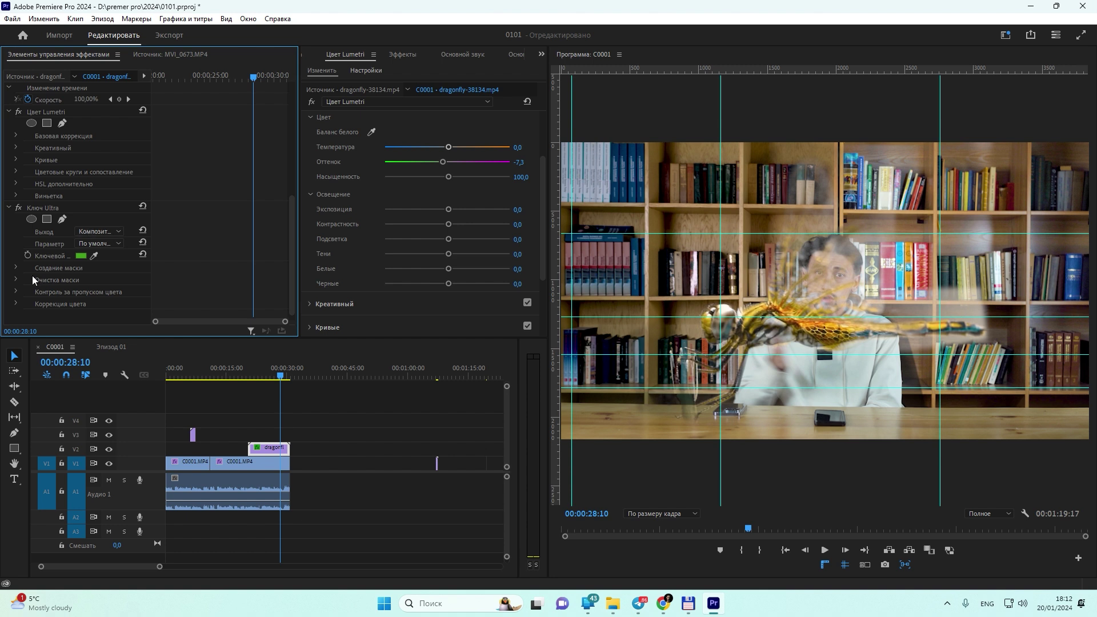
Try softening the dragonfly's Ultra Key matte cleanup to 100.
{"action": "left_click", "coordinate": [16, 279]}
{"action": "scroll", "coordinate": [64, 286], "scroll_direction": "down", "scroll_amount": 3}
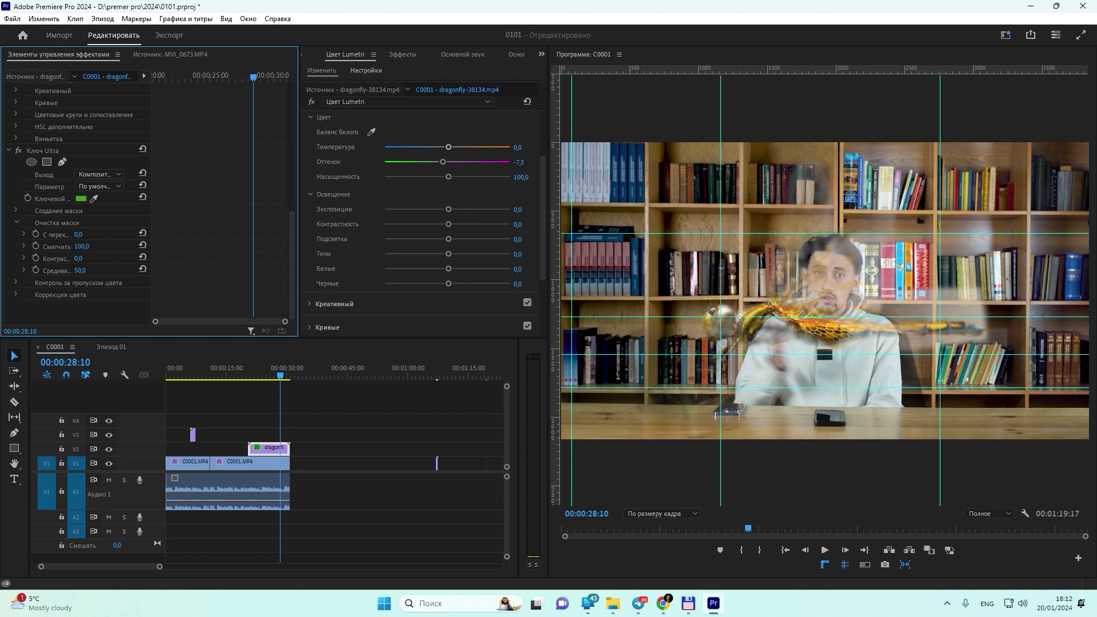
{"action": "left_click", "coordinate": [18, 222]}
Set Ultra Key's spill suppression range to 53, spill to 55 and luma to 71.
{"action": "left_click", "coordinate": [19, 283]}
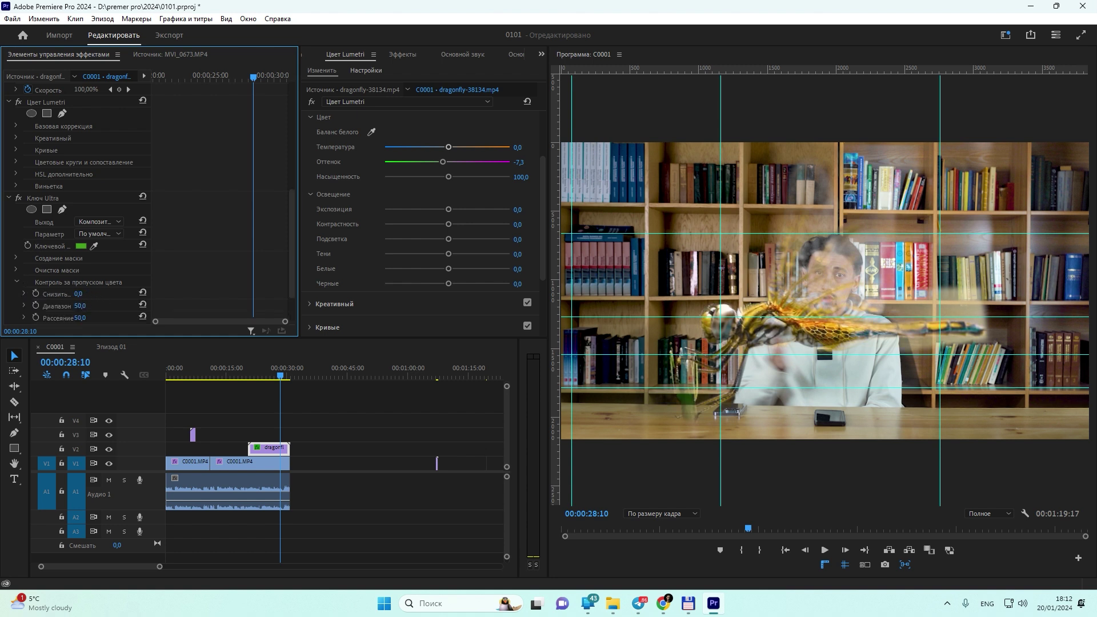
{"action": "scroll", "coordinate": [87, 265], "scroll_direction": "down", "scroll_amount": 1}
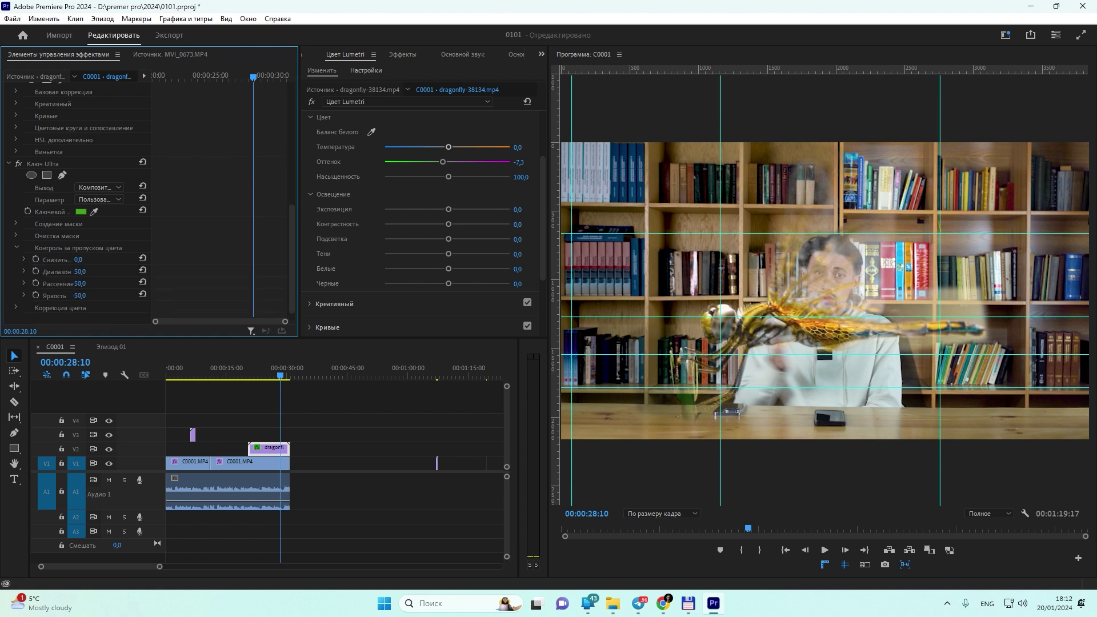
{"action": "left_click_drag", "start_coordinate": [78, 271], "coordinate": [106, 272]}
{"action": "left_click_drag", "start_coordinate": [78, 284], "coordinate": [129, 284]}
{"action": "left_click_drag", "start_coordinate": [80, 296], "coordinate": [90, 295]}
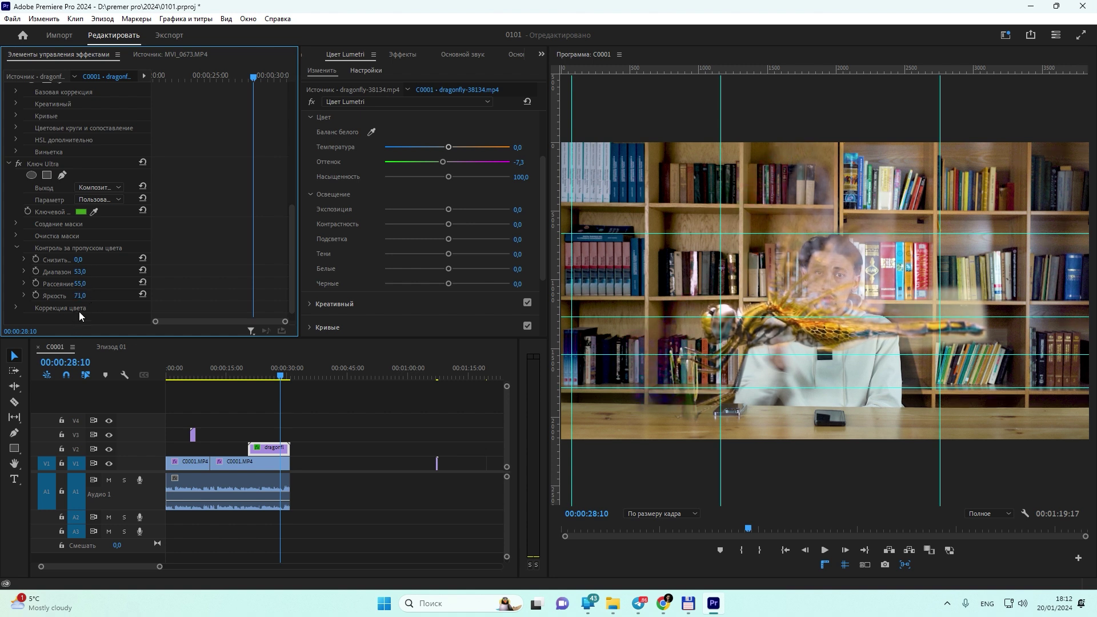
Set Ultra Key's color correction saturation to 182 and its hue to 0.
{"action": "scroll", "coordinate": [64, 301], "scroll_direction": "down", "scroll_amount": 1}
{"action": "left_click", "coordinate": [16, 294]}
{"action": "scroll", "coordinate": [95, 285], "scroll_direction": "down", "scroll_amount": 3}
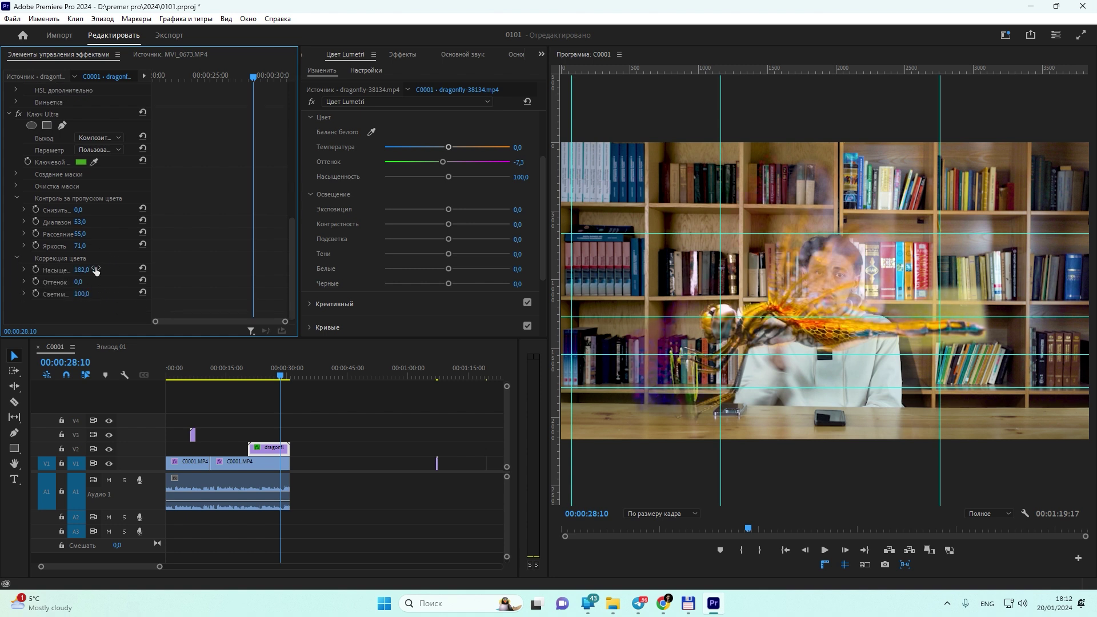
{"action": "left_click_drag", "start_coordinate": [80, 283], "coordinate": [35, 281]}
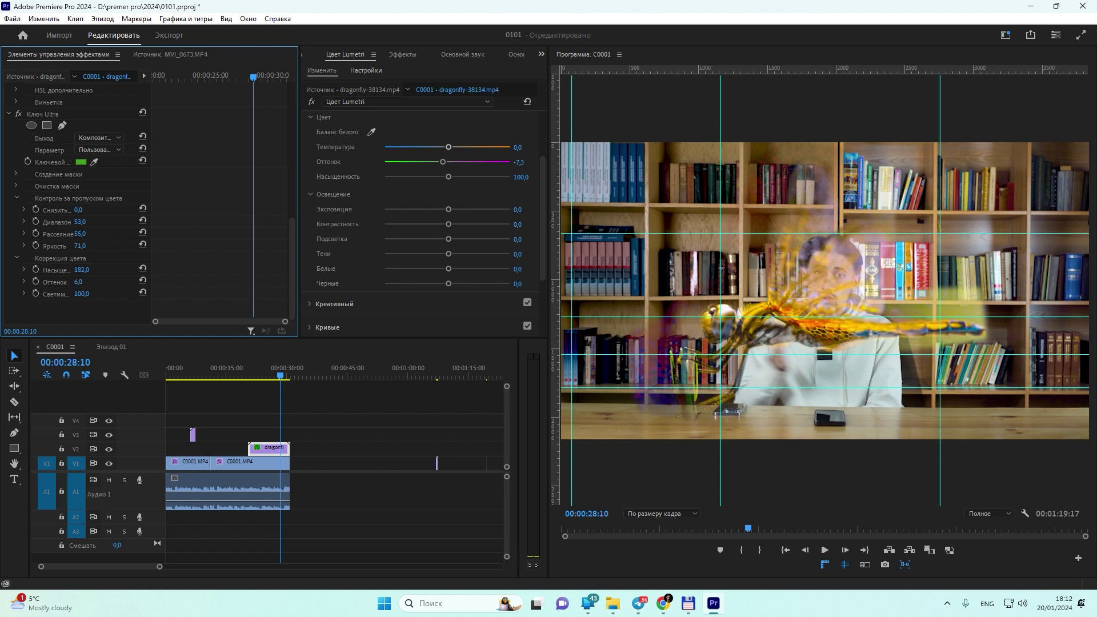
{"action": "left_click", "coordinate": [90, 281]}
{"action": "type", "text": "0"}
{"action": "key", "text": "Return"}
Apply the Color Key effect from the keying video effects to the dragonfly clip and disable its Ultra Key.
{"action": "left_click", "coordinate": [397, 56]}
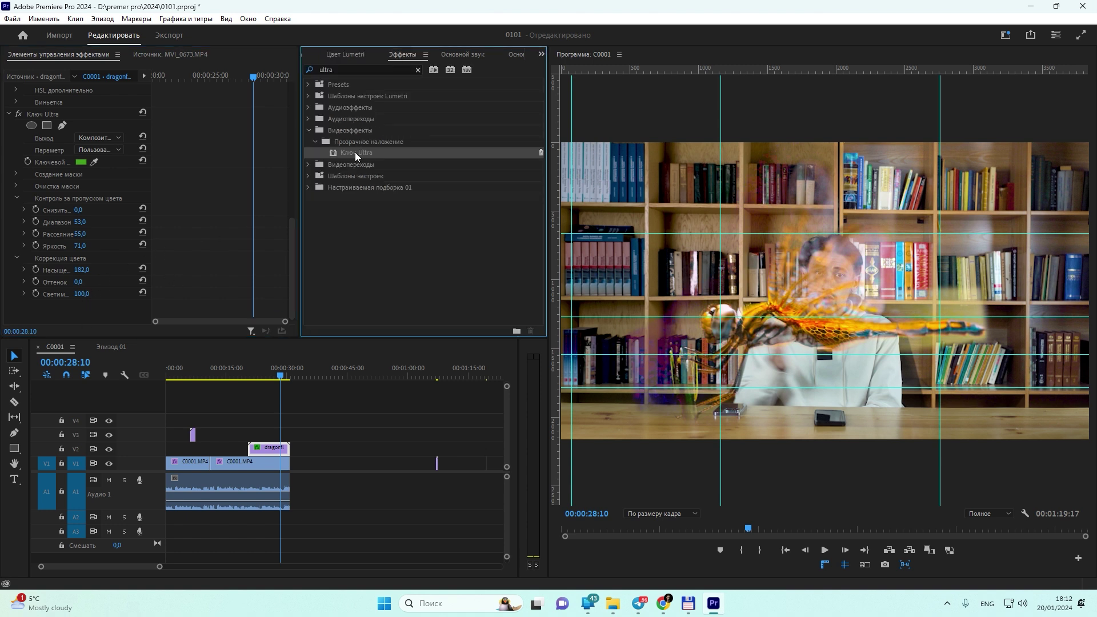
{"action": "left_click", "coordinate": [362, 70]}
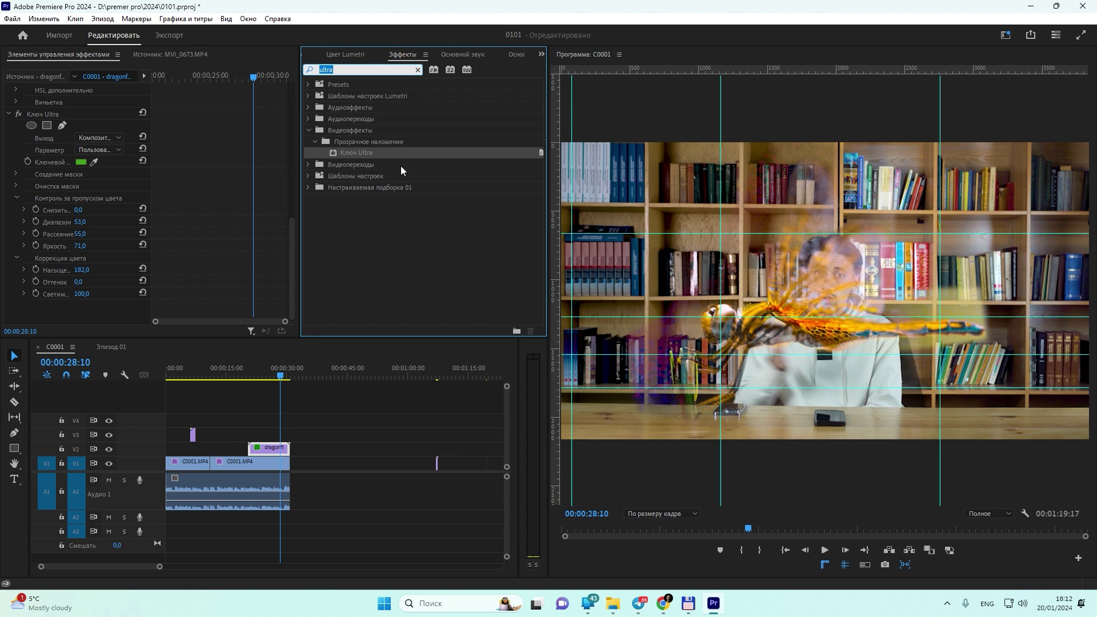
{"action": "key", "text": "BackSpace"}
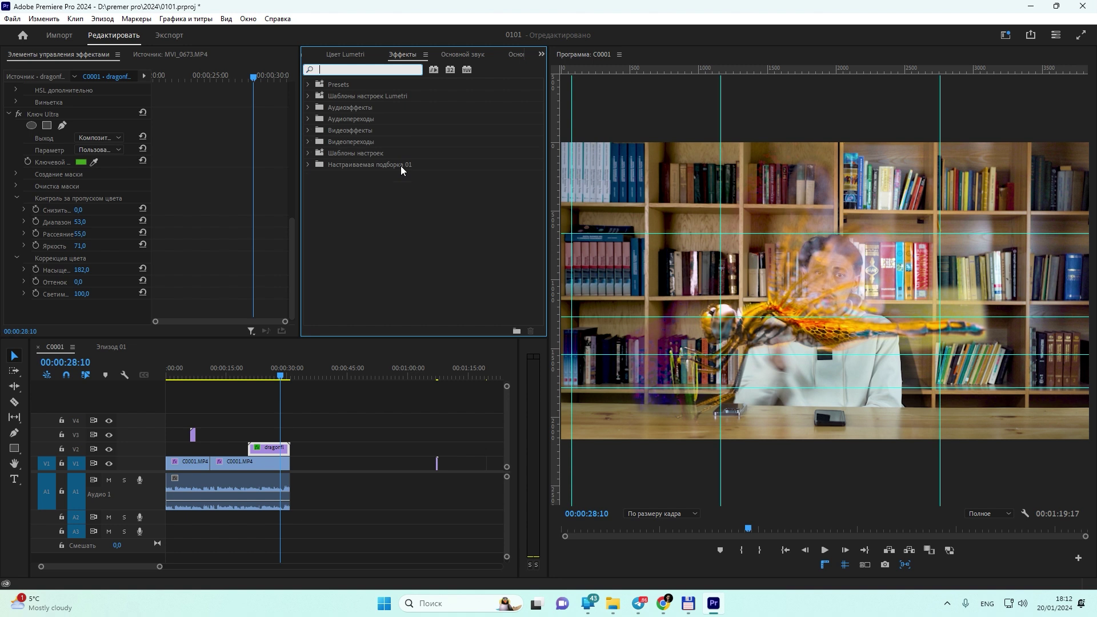
{"action": "left_click", "coordinate": [308, 130]}
{"action": "scroll", "coordinate": [377, 180], "scroll_direction": "down", "scroll_amount": 3}
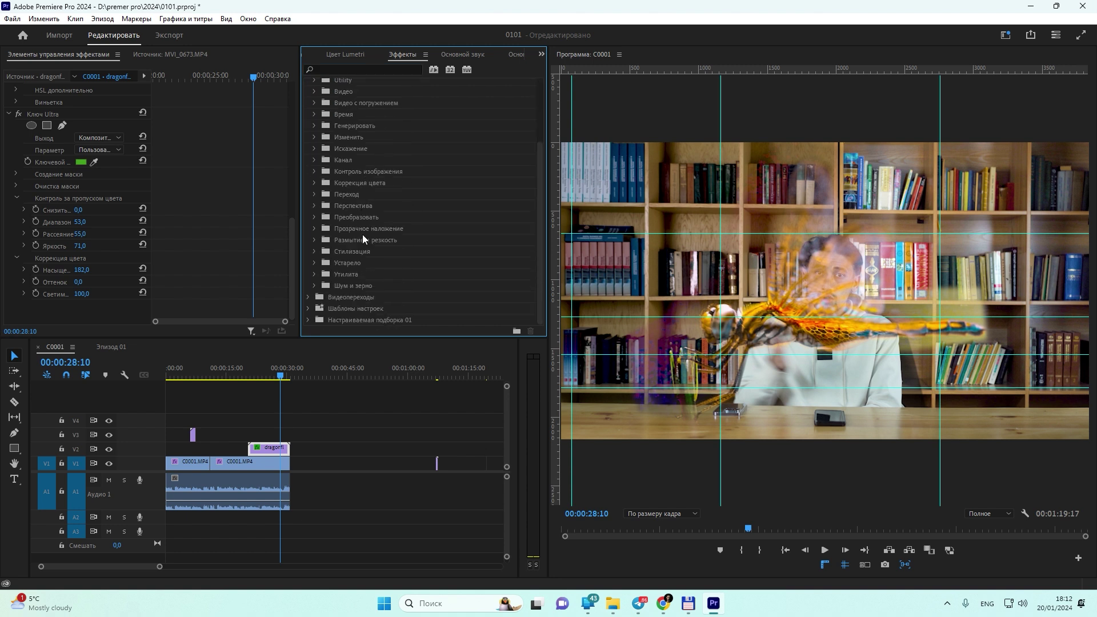
{"action": "left_click", "coordinate": [314, 228]}
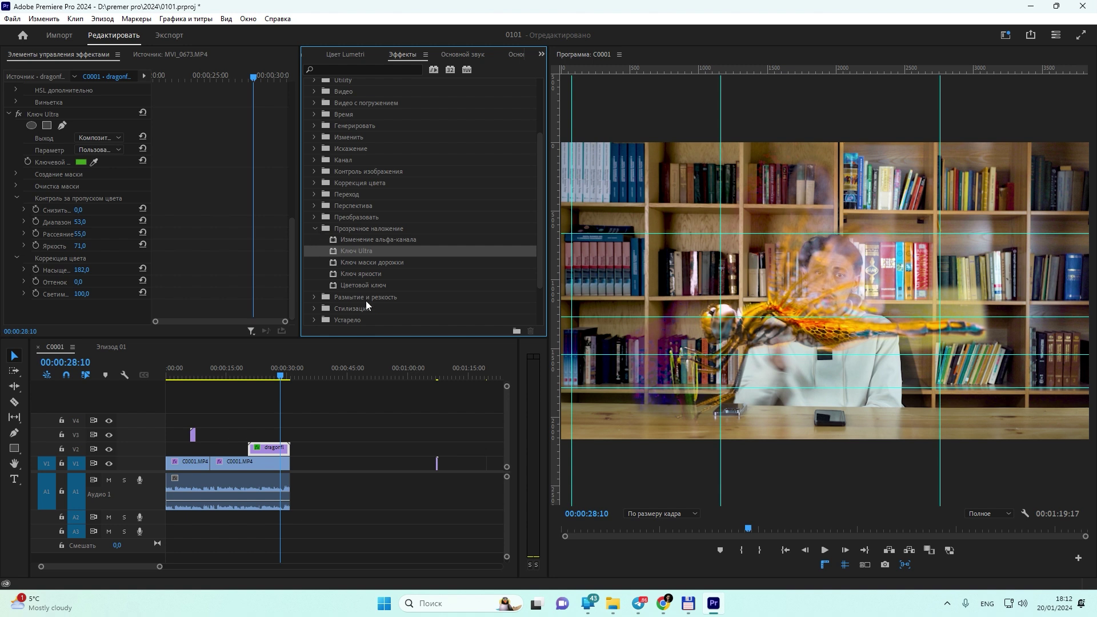
{"action": "left_click", "coordinate": [365, 285]}
{"action": "left_click_drag", "start_coordinate": [369, 286], "coordinate": [268, 448]}
{"action": "scroll", "coordinate": [105, 215], "scroll_direction": "down", "scroll_amount": 1}
{"action": "left_click", "coordinate": [23, 104]}
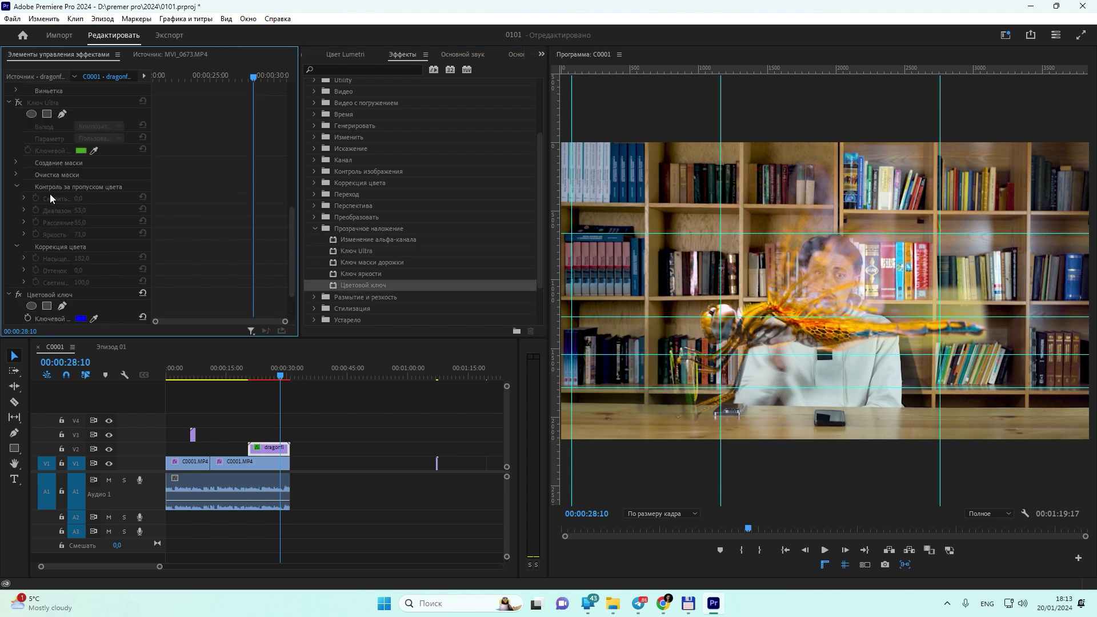
Sample the dragonfly's green background as Color Key's key color and set the color tolerance to 10.
{"action": "scroll", "coordinate": [49, 194], "scroll_direction": "down", "scroll_amount": 5}
{"action": "left_click_drag", "start_coordinate": [95, 261], "coordinate": [756, 284]}
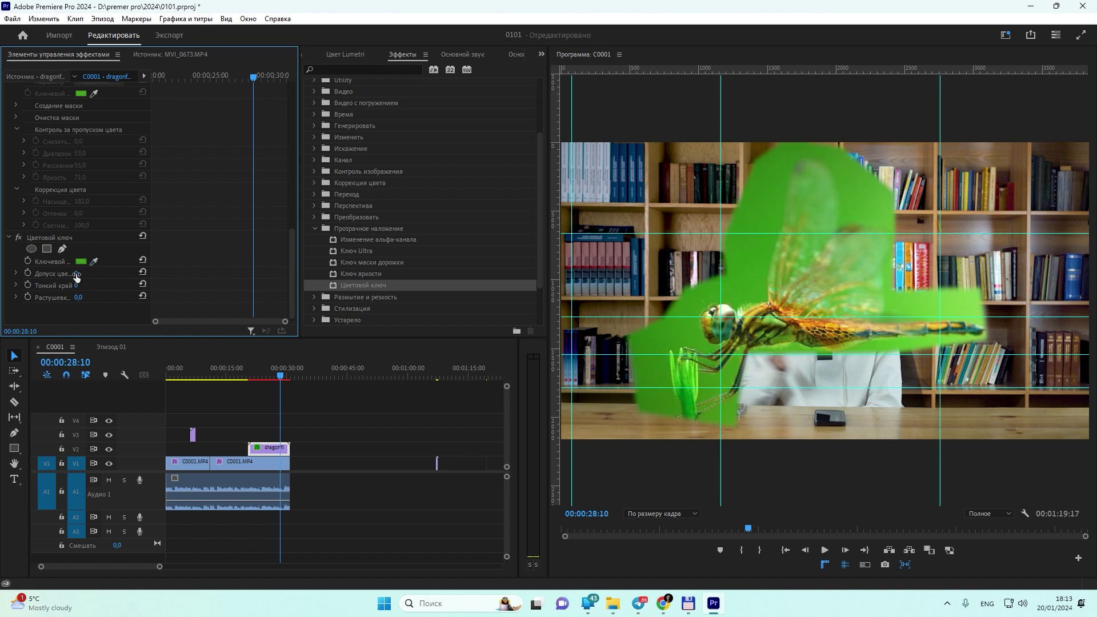
{"action": "left_click_drag", "start_coordinate": [79, 274], "coordinate": [114, 273]}
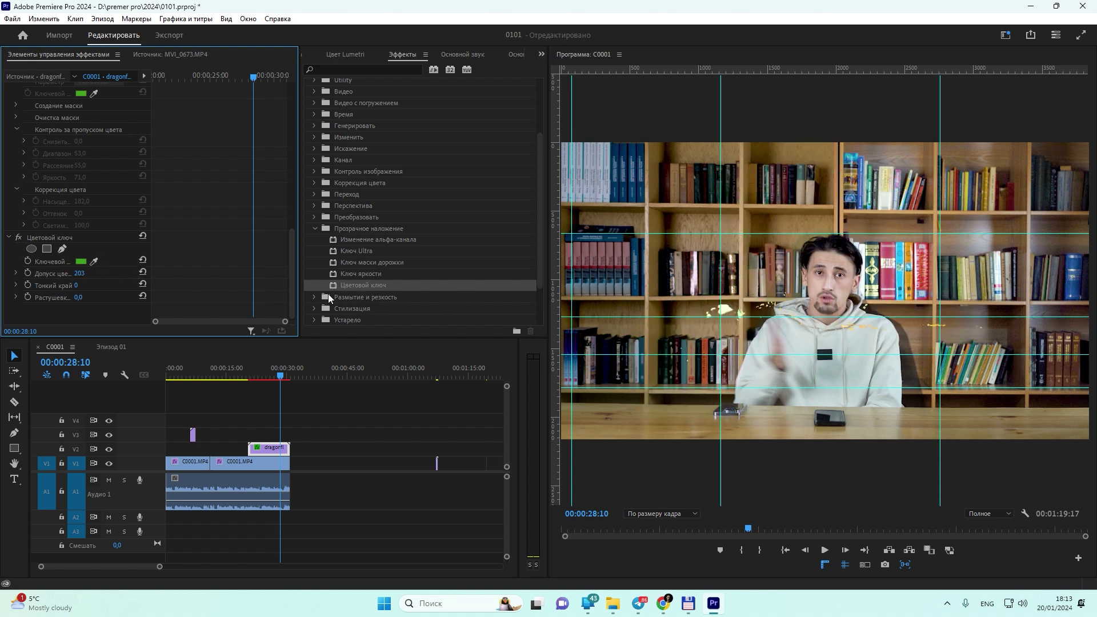
{"action": "left_click", "coordinate": [86, 273]}
{"action": "type", "text": "10"}
{"action": "key", "text": "Return"}
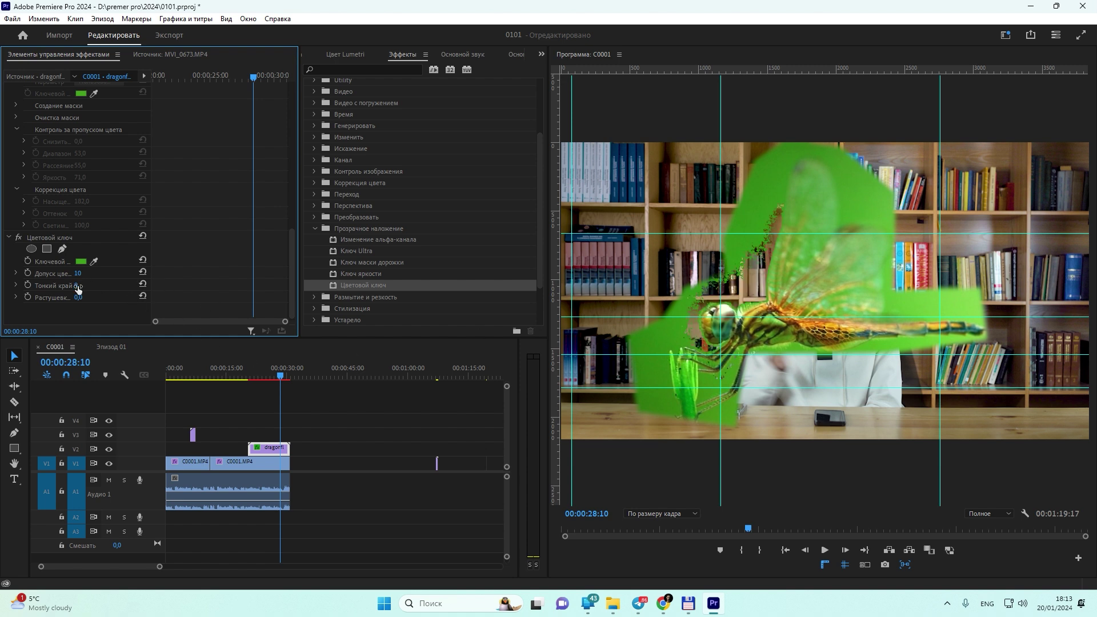
Set Color Key's edge thin to 5 and edge feather to 29.8, and resample the key color near the dragonfly's tail.
{"action": "left_click_drag", "start_coordinate": [78, 297], "coordinate": [103, 297]}
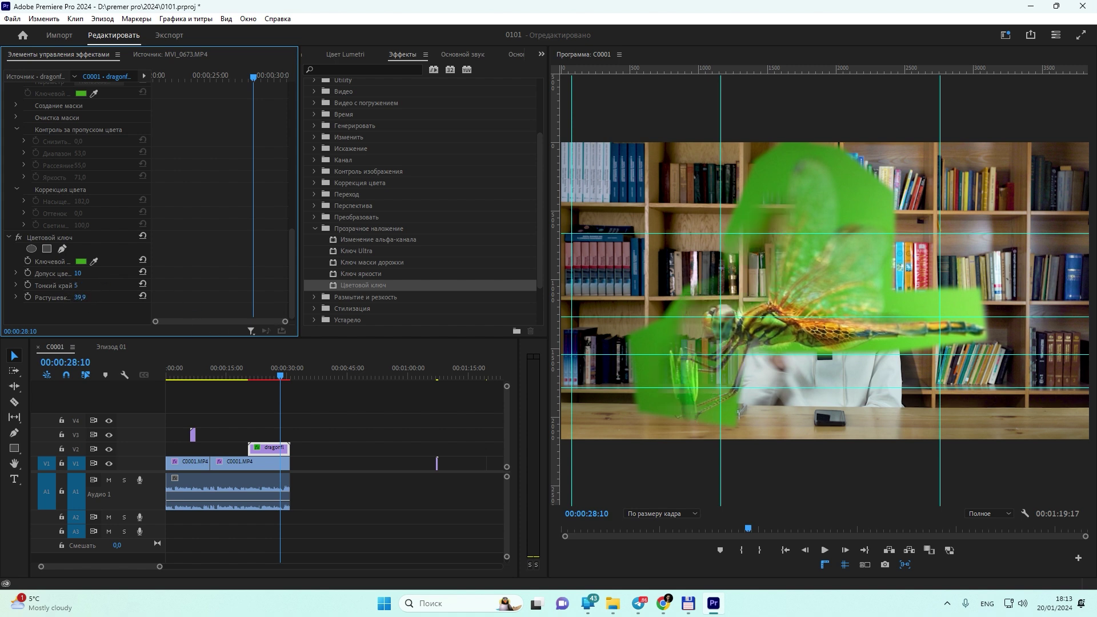
{"action": "left_click_drag", "start_coordinate": [94, 261], "coordinate": [970, 301]}
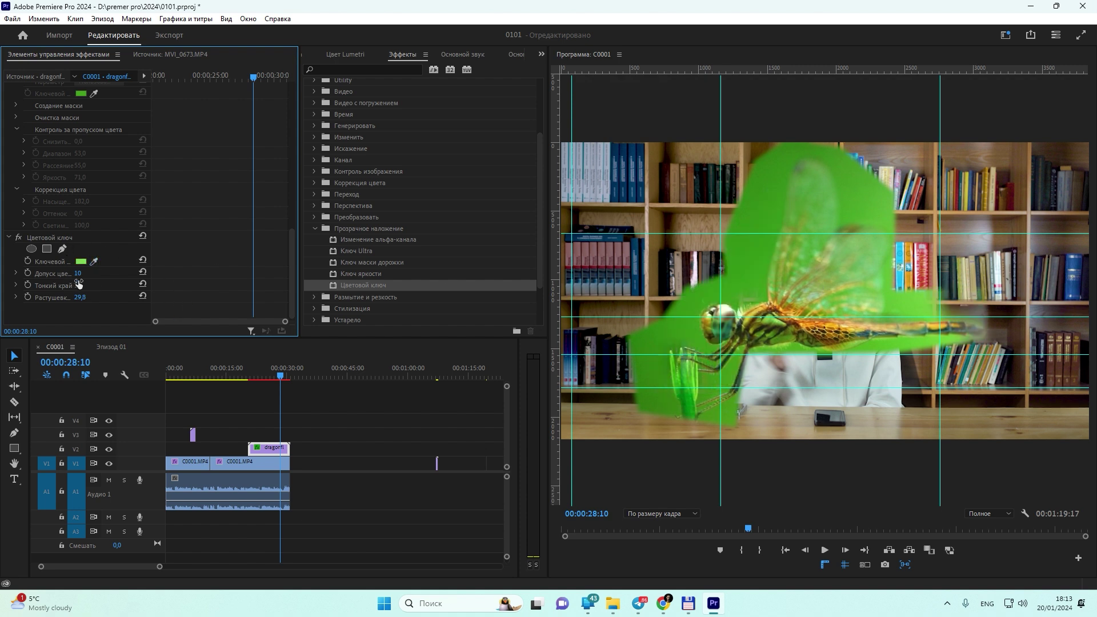
Move the Color Key effect above Ultra Key in the dragonfly clip's effect order.
{"action": "mouse_move", "coordinate": [53, 235]}
{"action": "left_mouse_down"}
{"action": "mouse_move", "coordinate": [52, 101]}
{"action": "mouse_move", "coordinate": [83, 150]}
{"action": "mouse_move", "coordinate": [65, 236]}
{"action": "left_mouse_up"}
{"action": "scroll", "coordinate": [66, 237], "scroll_direction": "up", "scroll_amount": 2}
{"action": "left_click_drag", "start_coordinate": [47, 291], "coordinate": [54, 101]}
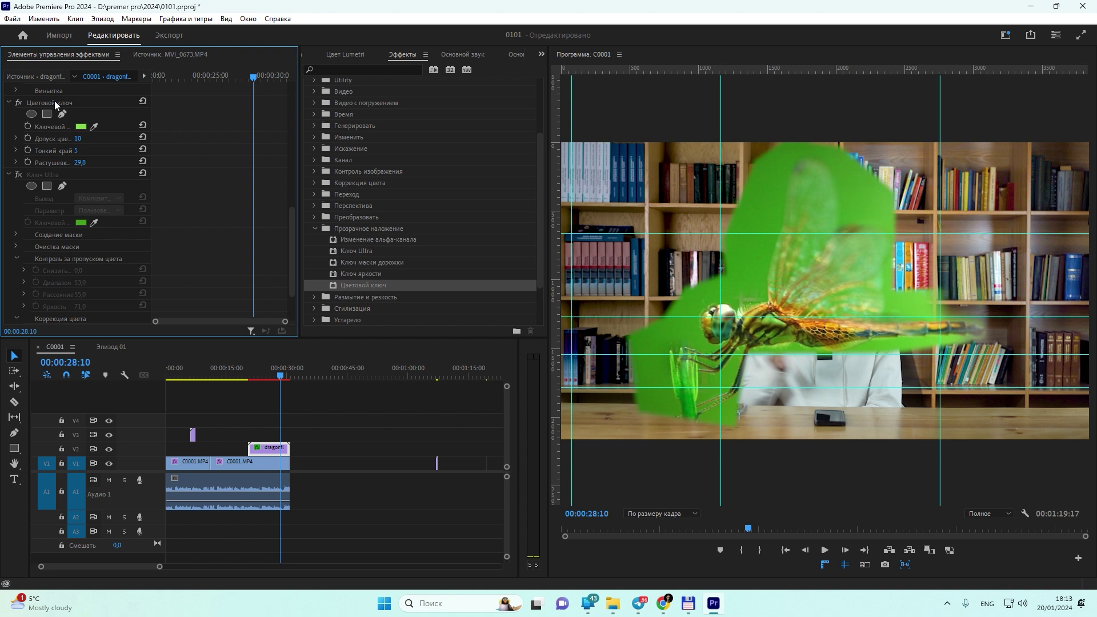
Re-enable Ultra Key on the dragonfly clip and resample its key color from the green background.
{"action": "left_click", "coordinate": [18, 175]}
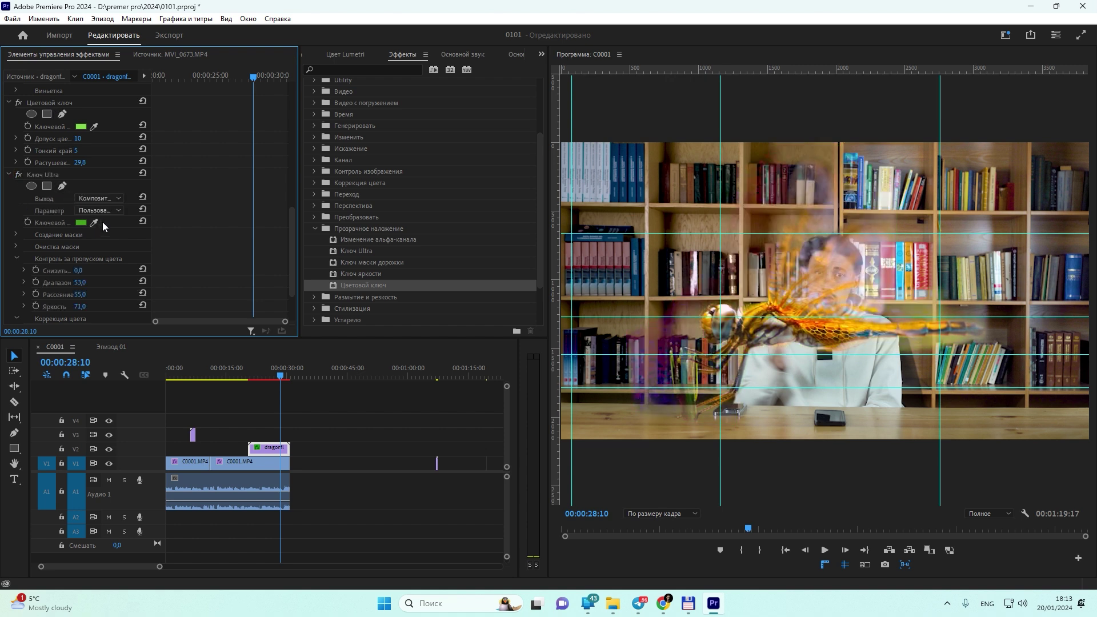
{"action": "left_click", "coordinate": [95, 222]}
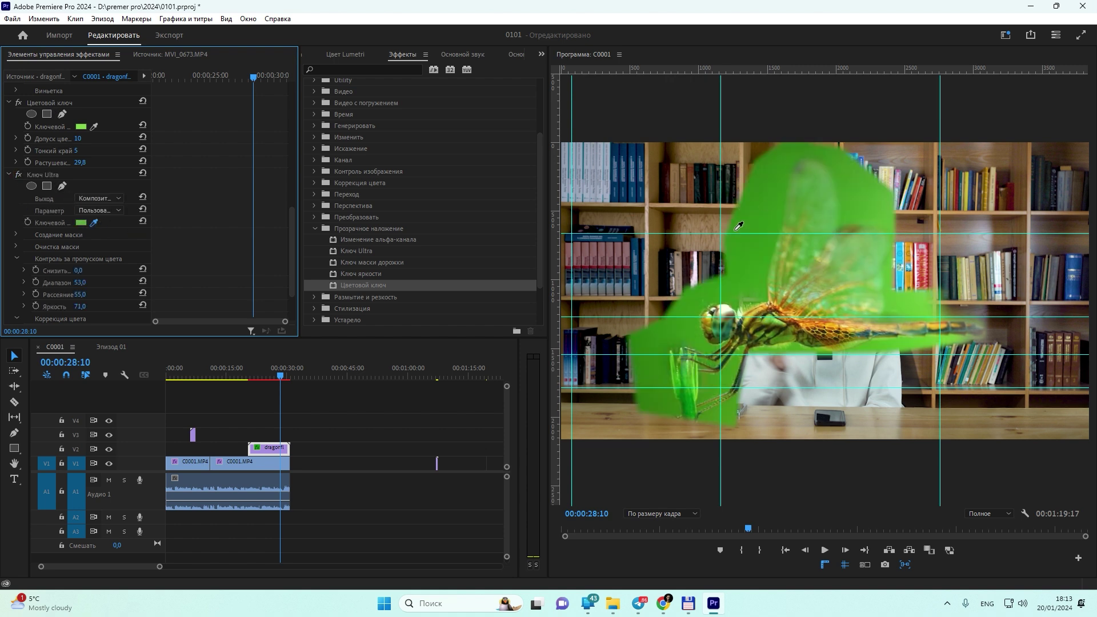
{"action": "left_click", "coordinate": [760, 275]}
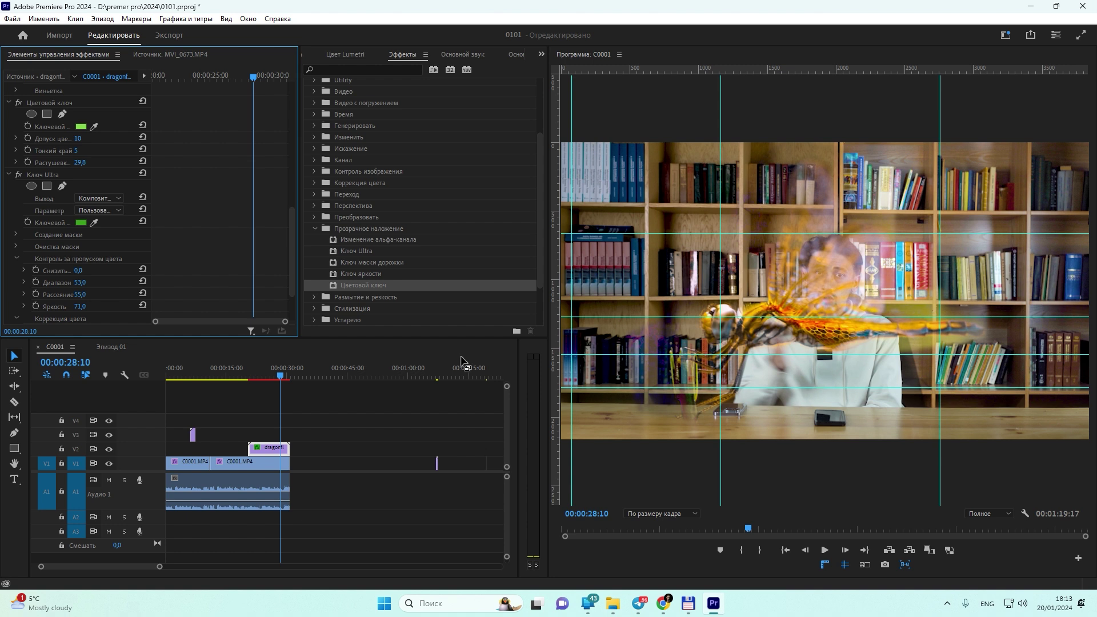
Play back the dragonfly section of the sequence to check the keyed overlay over the footage.
{"action": "left_click", "coordinate": [275, 448]}
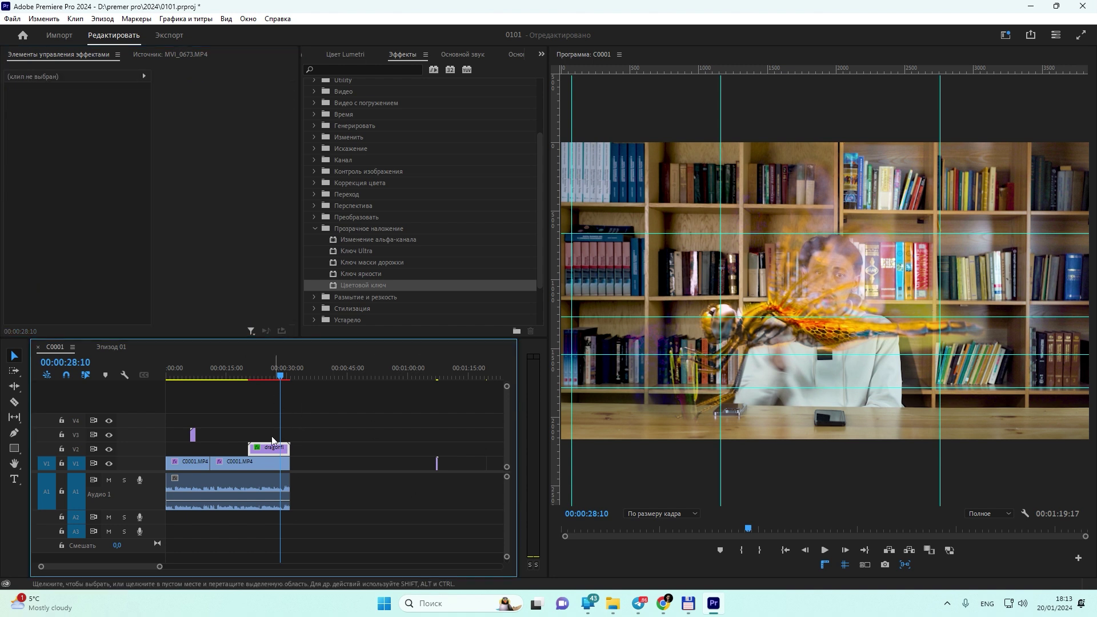
{"action": "left_click_drag", "start_coordinate": [99, 127], "coordinate": [66, 112]}
{"action": "key", "text": "space"}
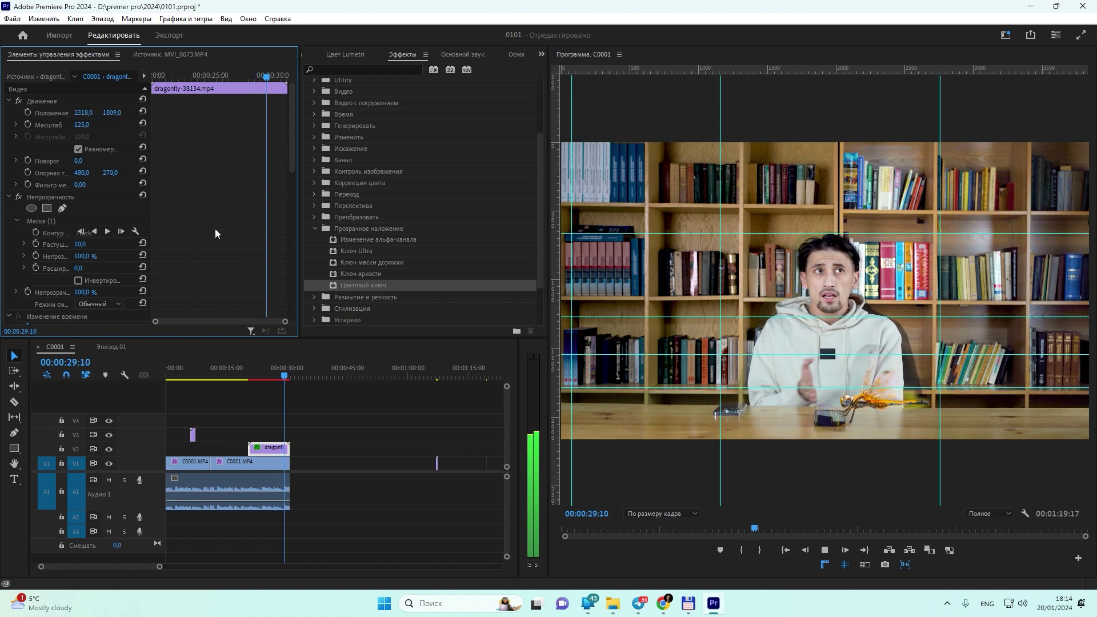
{"action": "left_click_drag", "start_coordinate": [261, 376], "coordinate": [245, 376]}
{"action": "key", "text": "space"}
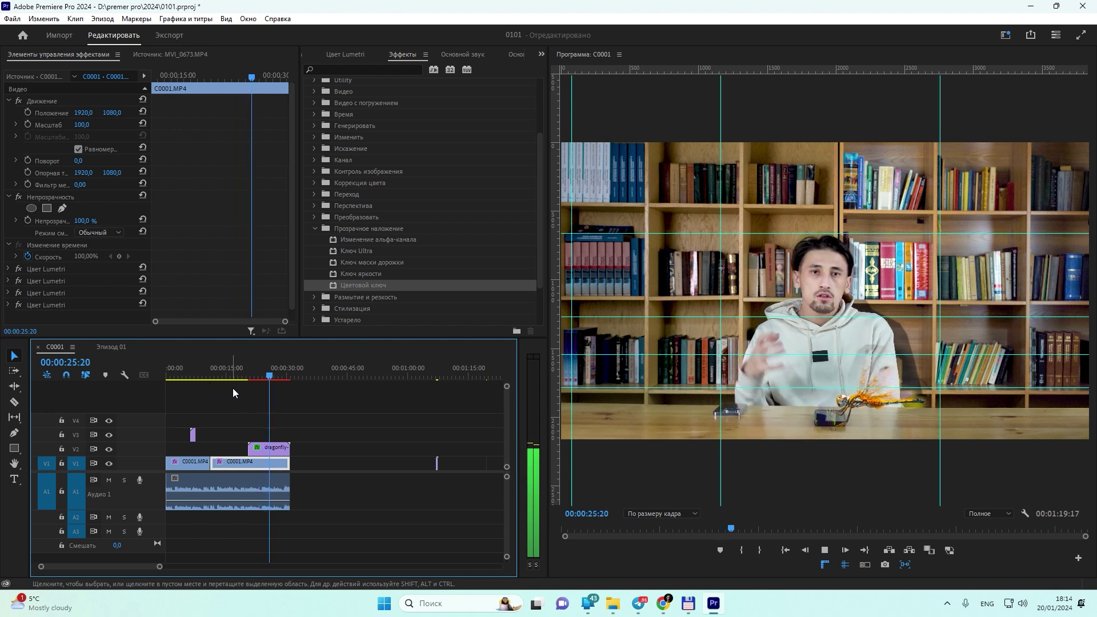
{"action": "key", "text": "space"}
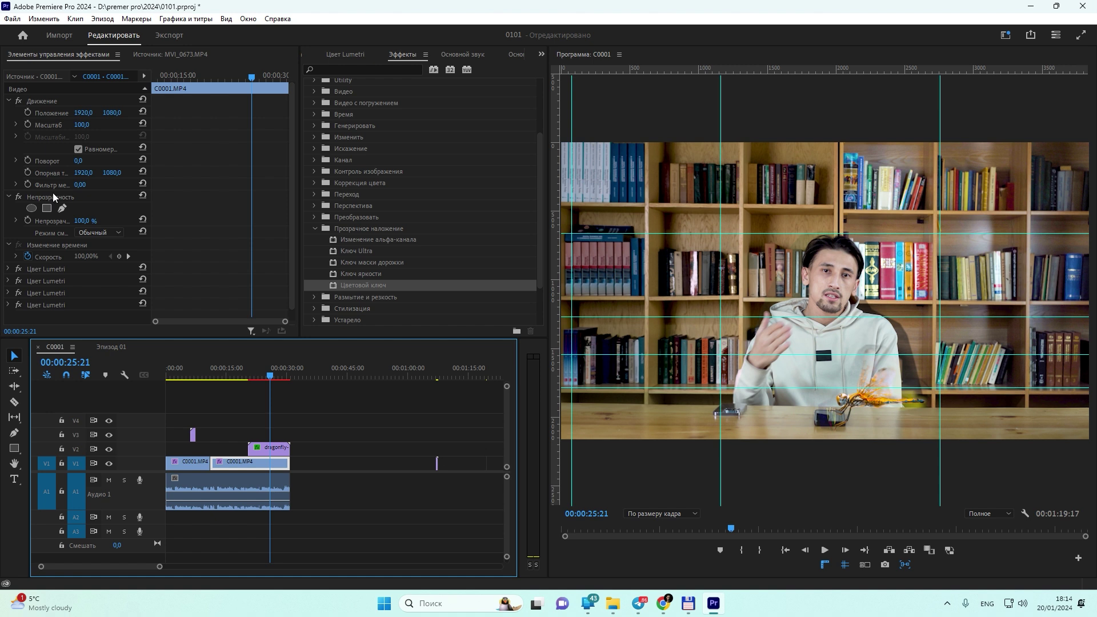
Switch the dragonfly clip's Opacity effect off and on to compare the overlay with and without its mask.
{"action": "left_click", "coordinate": [266, 434]}
{"action": "left_click", "coordinate": [279, 452]}
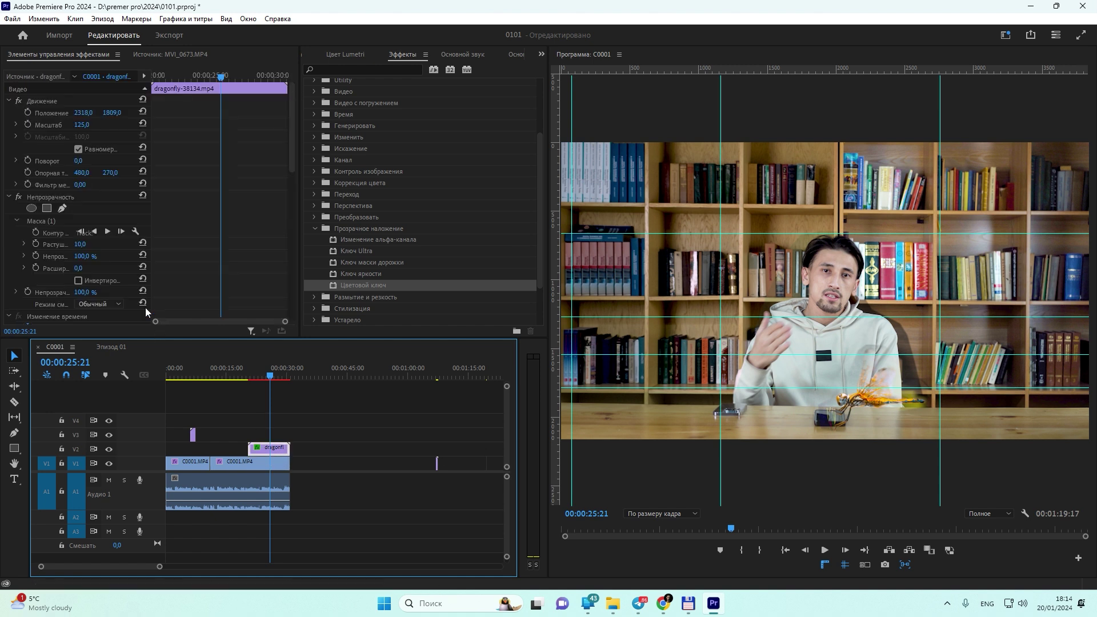
{"action": "scroll", "coordinate": [101, 262], "scroll_direction": "down", "scroll_amount": 3}
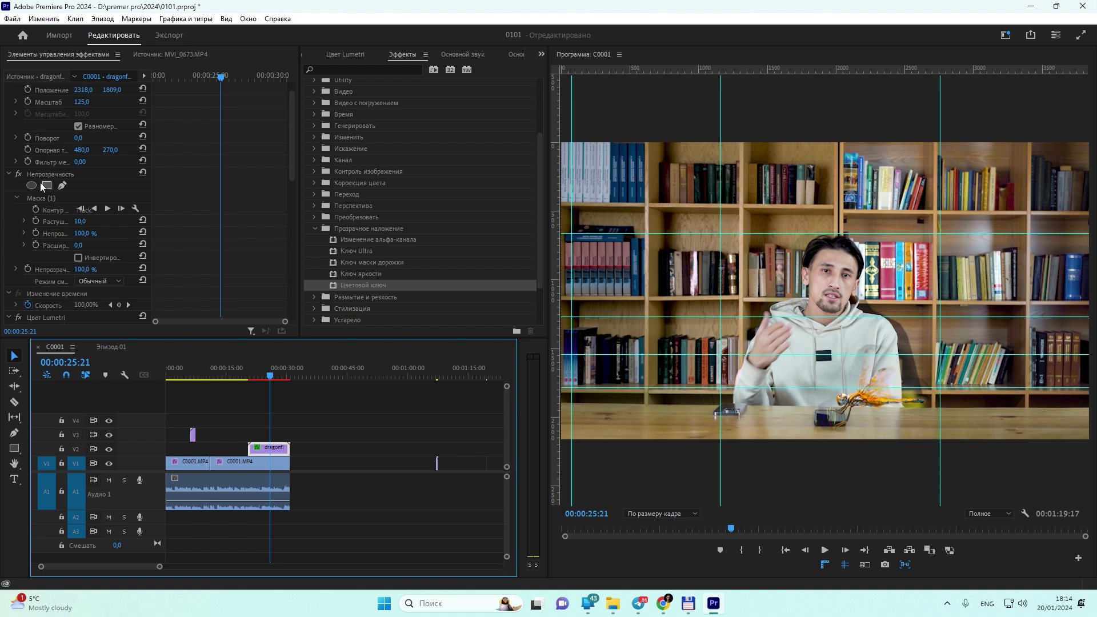
{"action": "left_click", "coordinate": [18, 173]}
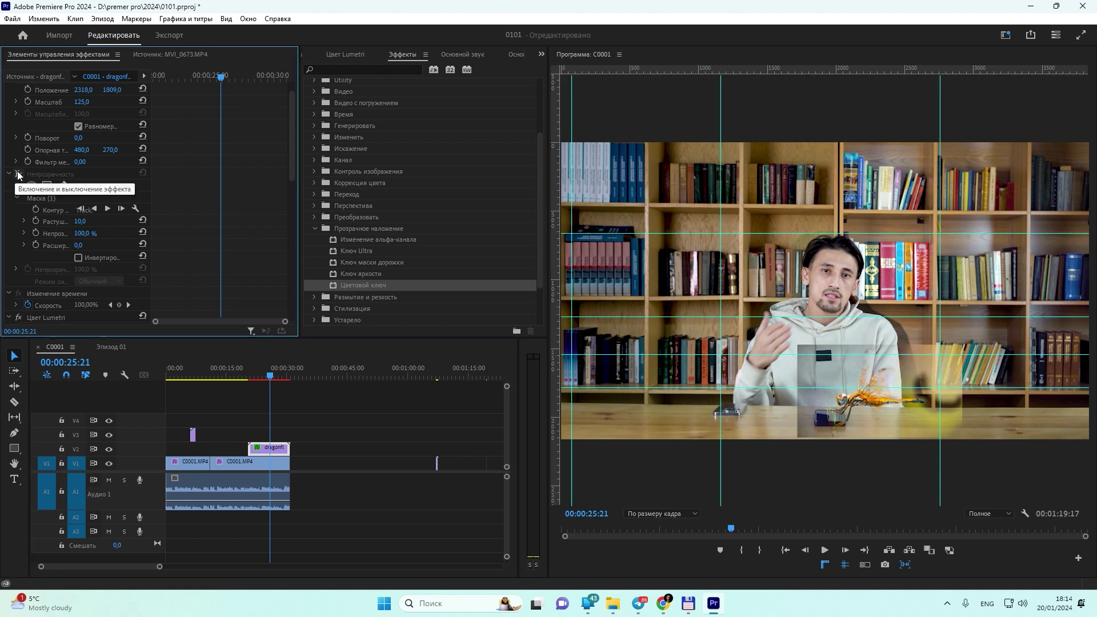
{"action": "left_click", "coordinate": [18, 173]}
{"action": "scroll", "coordinate": [18, 178], "scroll_direction": "down", "scroll_amount": 5}
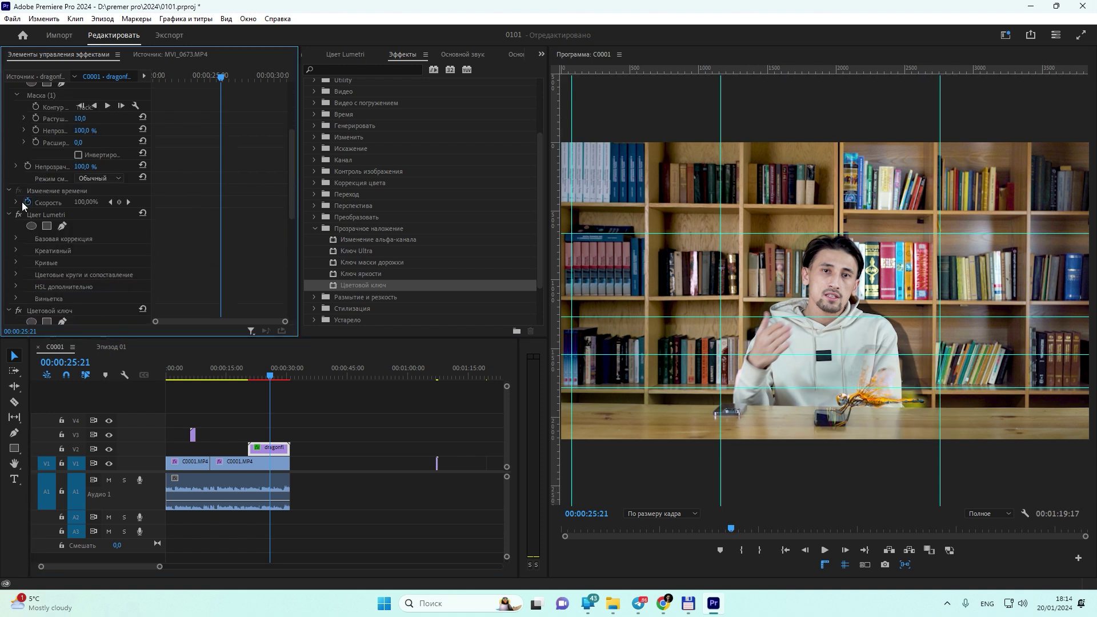
{"action": "scroll", "coordinate": [22, 224], "scroll_direction": "down", "scroll_amount": 5}
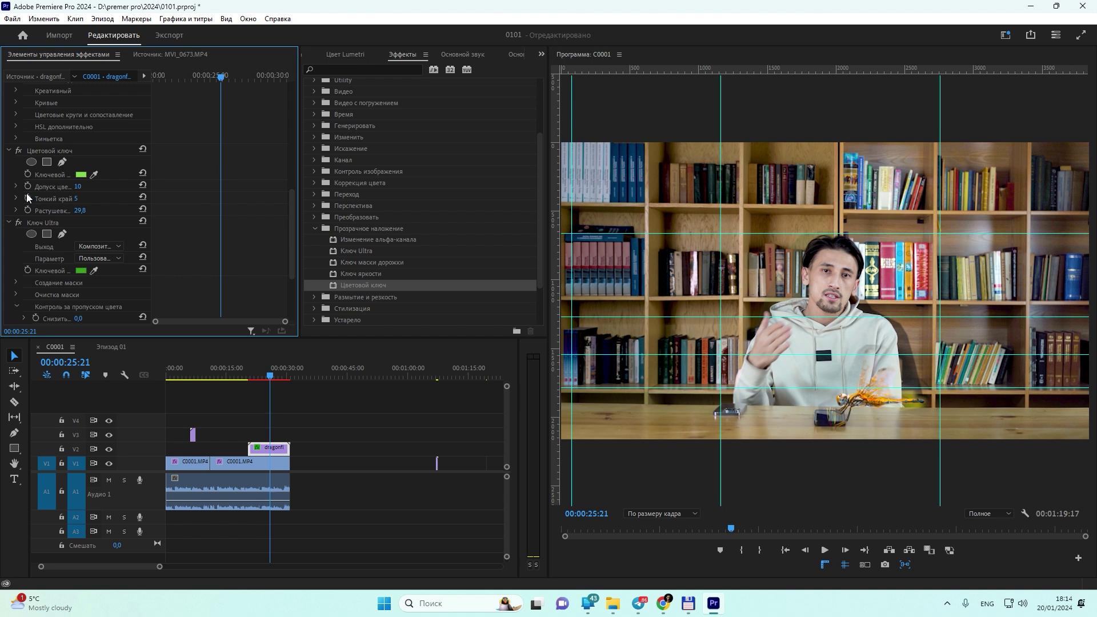